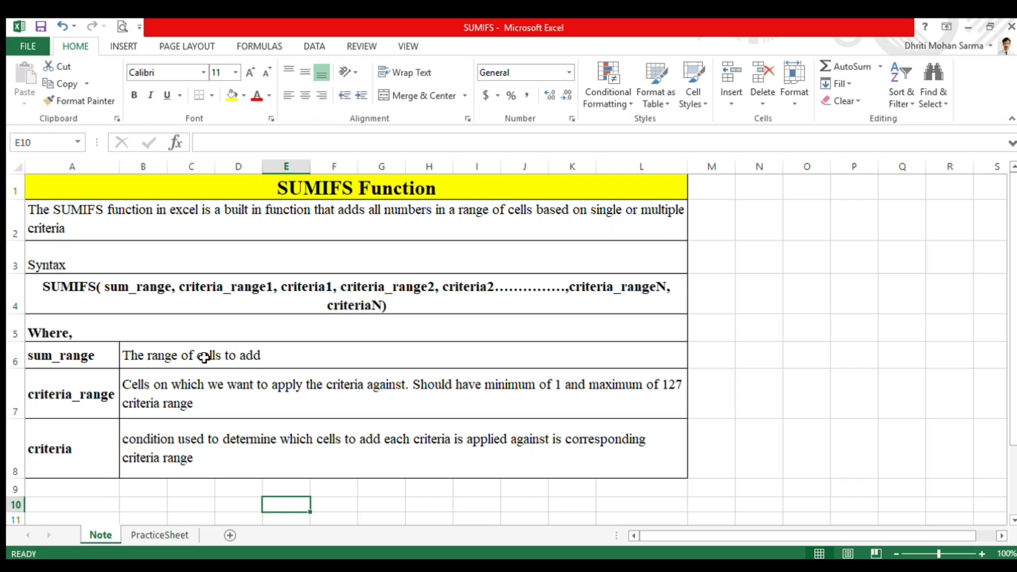
Switch to the PracticeSheet worksheet and review the movie table and the questionnaire examples below it.
{"action": "left_click", "coordinate": [141, 536]}
{"action": "scroll", "coordinate": [353, 370], "scroll_direction": "up", "scroll_amount": 1}
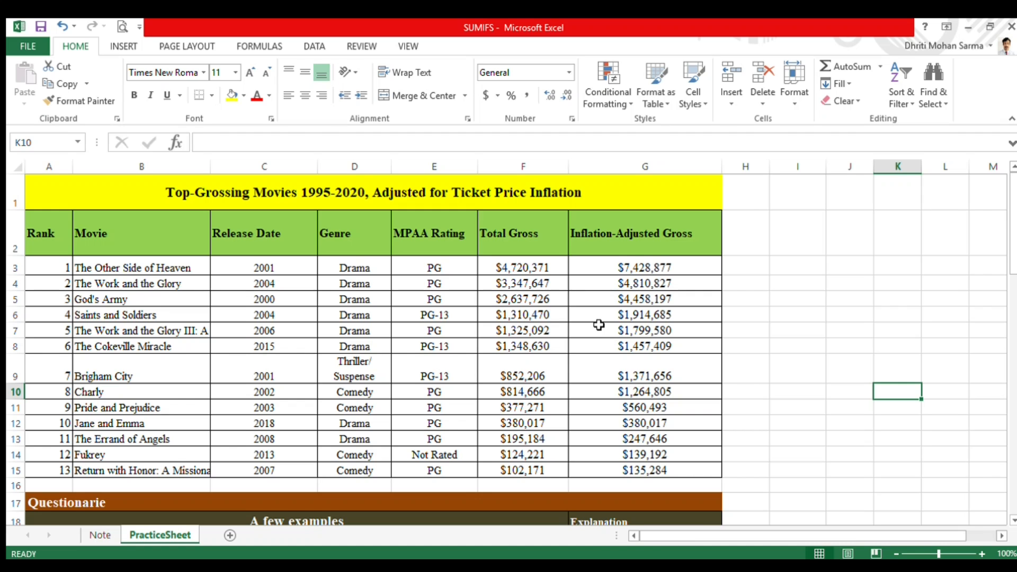
{"action": "scroll", "coordinate": [599, 324], "scroll_direction": "down", "scroll_amount": 2}
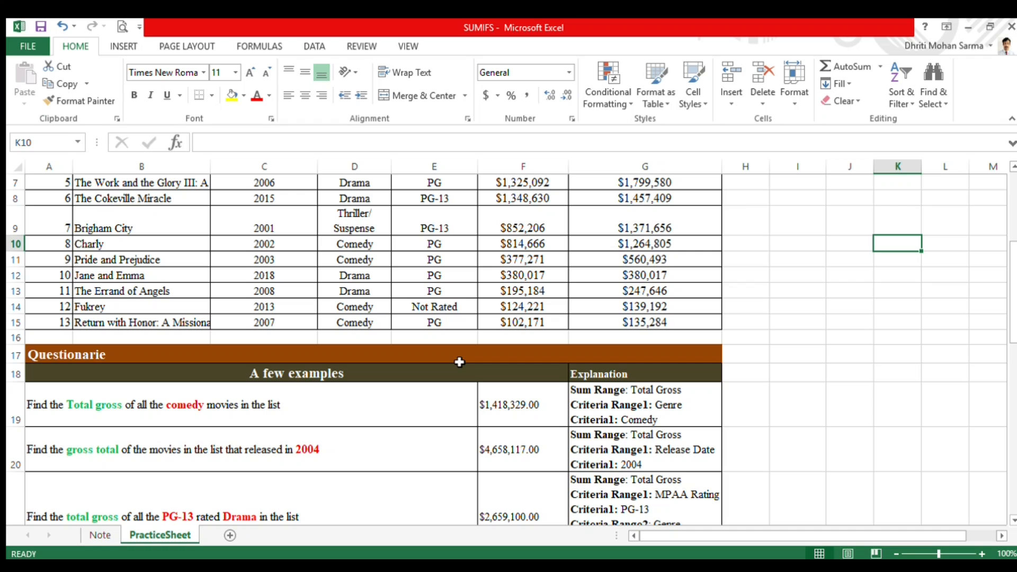
{"action": "scroll", "coordinate": [459, 362], "scroll_direction": "down", "scroll_amount": 1}
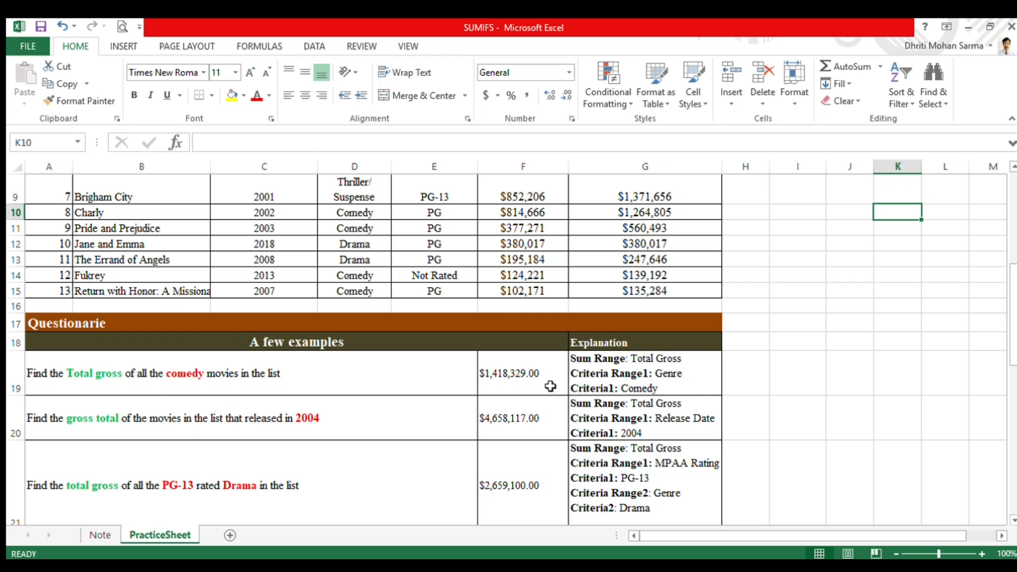
Examine the SUMIFS formula for comedy movies in F19 against the Total Gross and Genre columns of the movie table.
{"action": "left_click", "coordinate": [550, 386]}
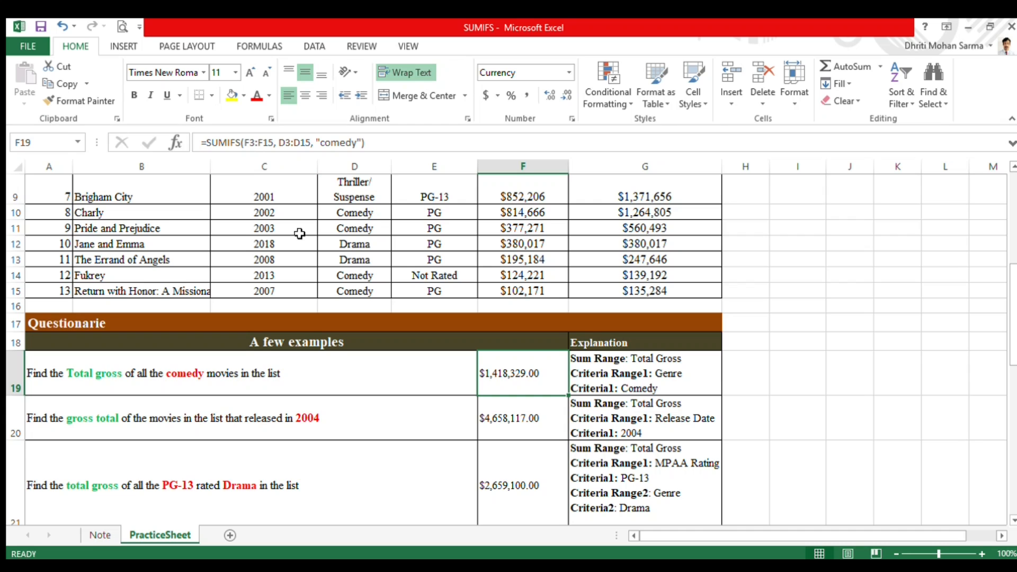
{"action": "scroll", "coordinate": [300, 233], "scroll_direction": "up", "scroll_amount": 3}
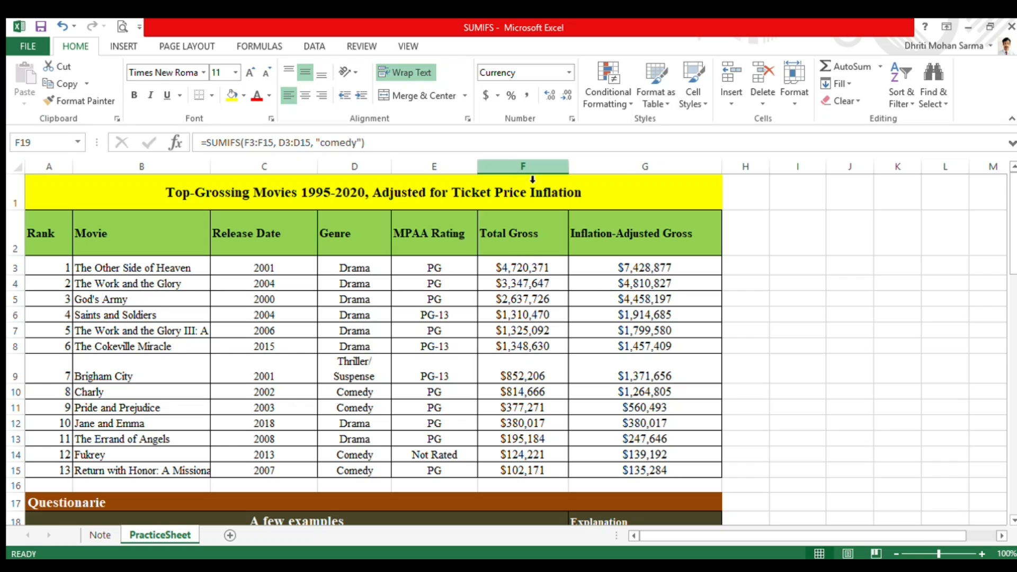
{"action": "left_click", "coordinate": [498, 266]}
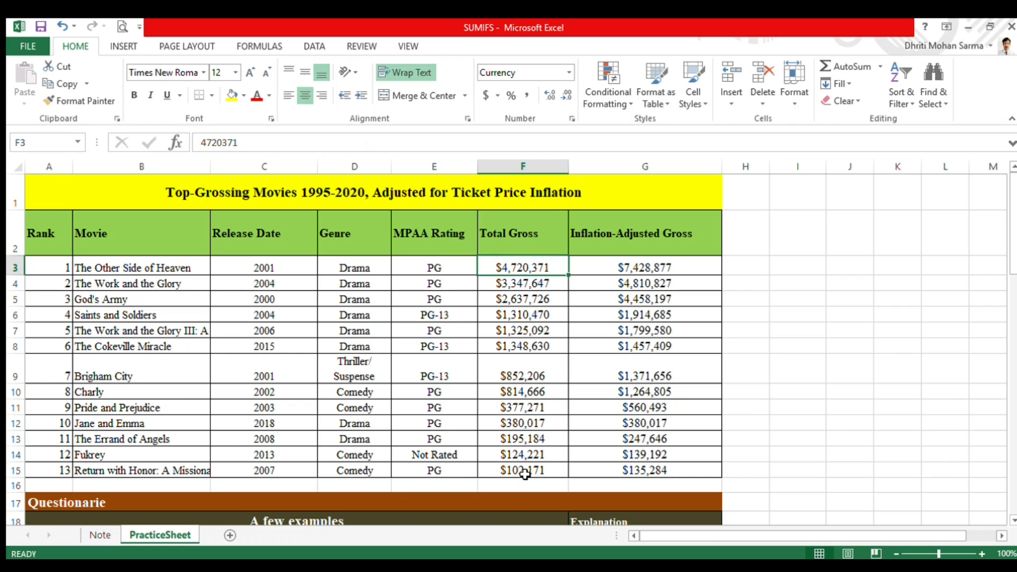
{"action": "scroll", "coordinate": [476, 295], "scroll_direction": "down", "scroll_amount": 2}
{"action": "left_click", "coordinate": [516, 292]}
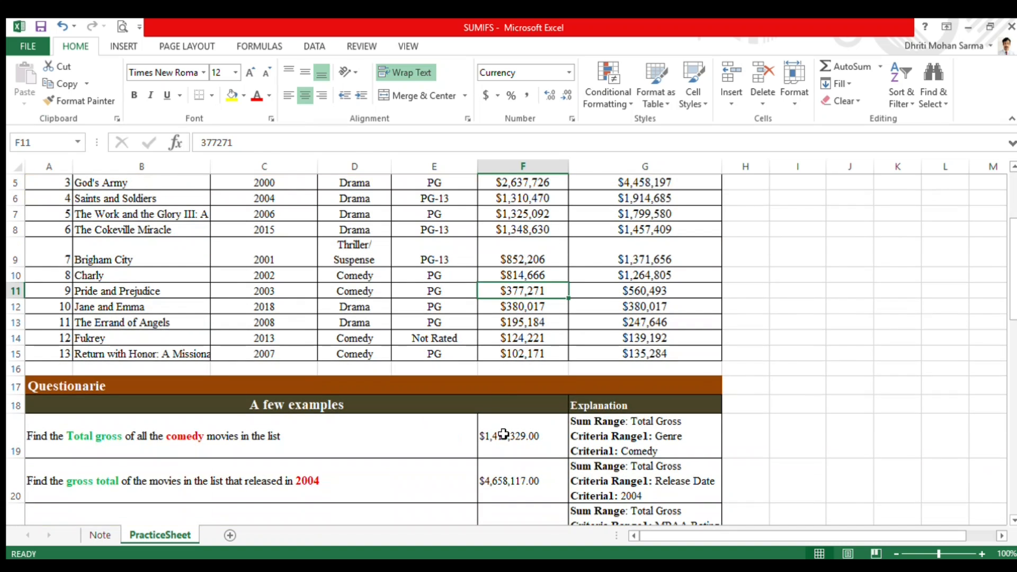
{"action": "left_click", "coordinate": [503, 434]}
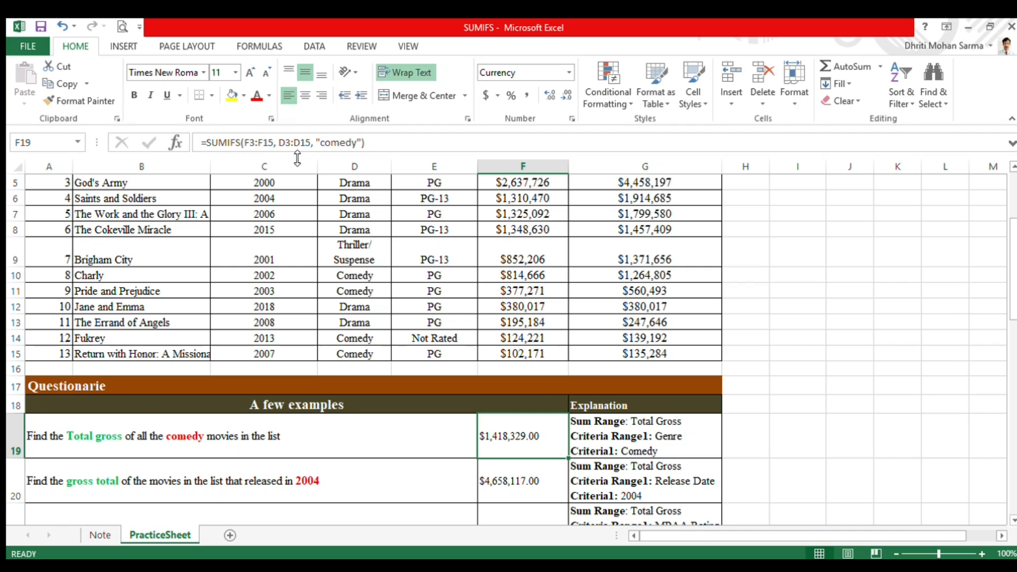
{"action": "scroll", "coordinate": [443, 324], "scroll_direction": "up", "scroll_amount": 1}
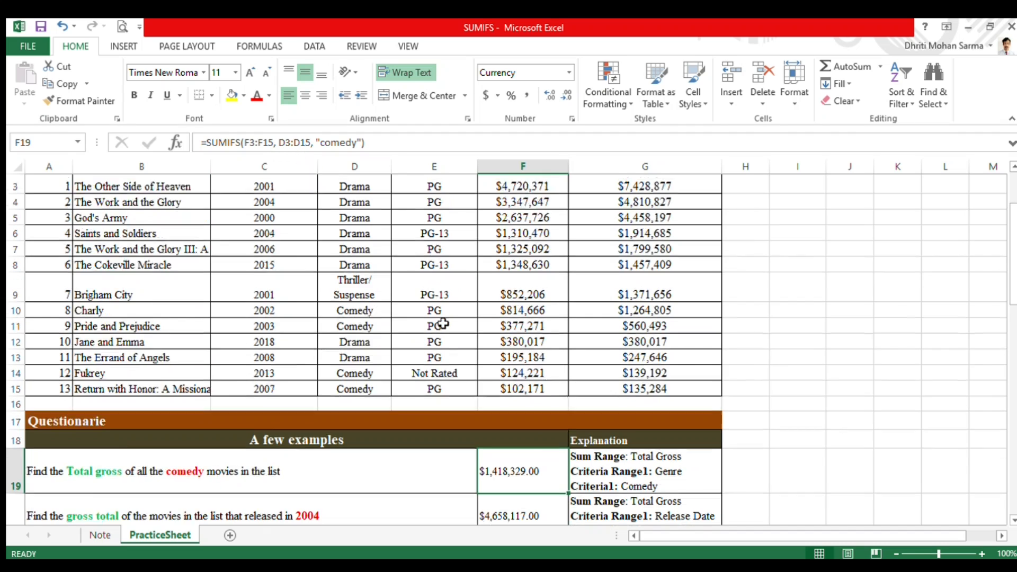
{"action": "scroll", "coordinate": [443, 325], "scroll_direction": "up", "scroll_amount": 1}
{"action": "left_click", "coordinate": [434, 314]}
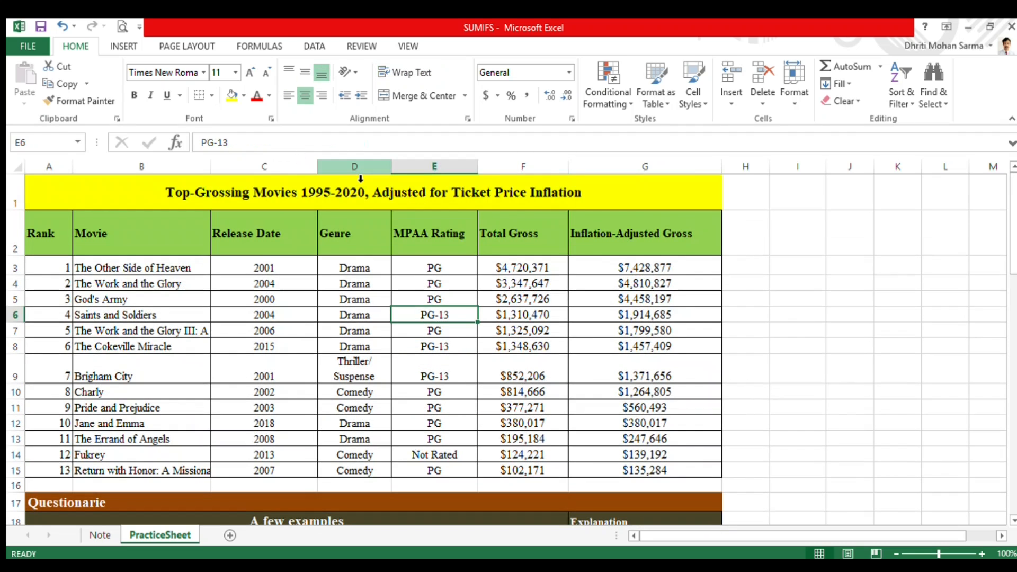
{"action": "scroll", "coordinate": [451, 445], "scroll_direction": "down", "scroll_amount": 1}
{"action": "left_click", "coordinate": [512, 482]}
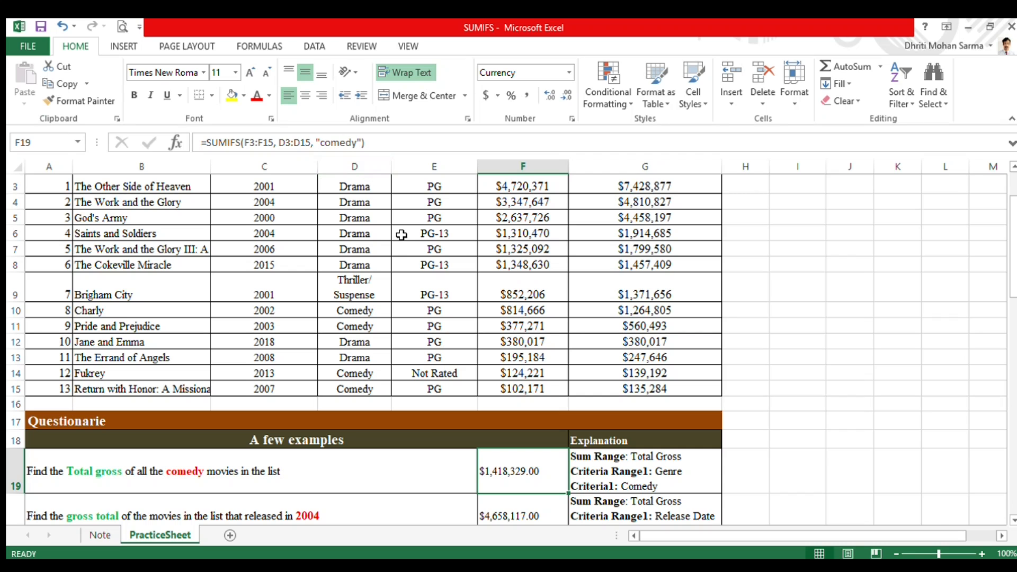
{"action": "scroll", "coordinate": [402, 235], "scroll_direction": "up", "scroll_amount": 1}
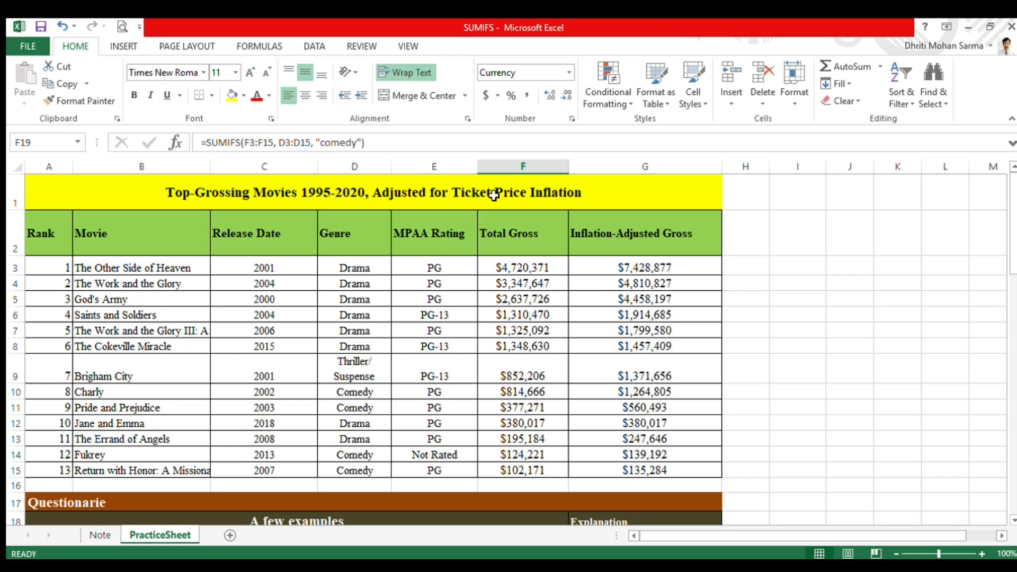
{"action": "scroll", "coordinate": [514, 335], "scroll_direction": "down", "scroll_amount": 2}
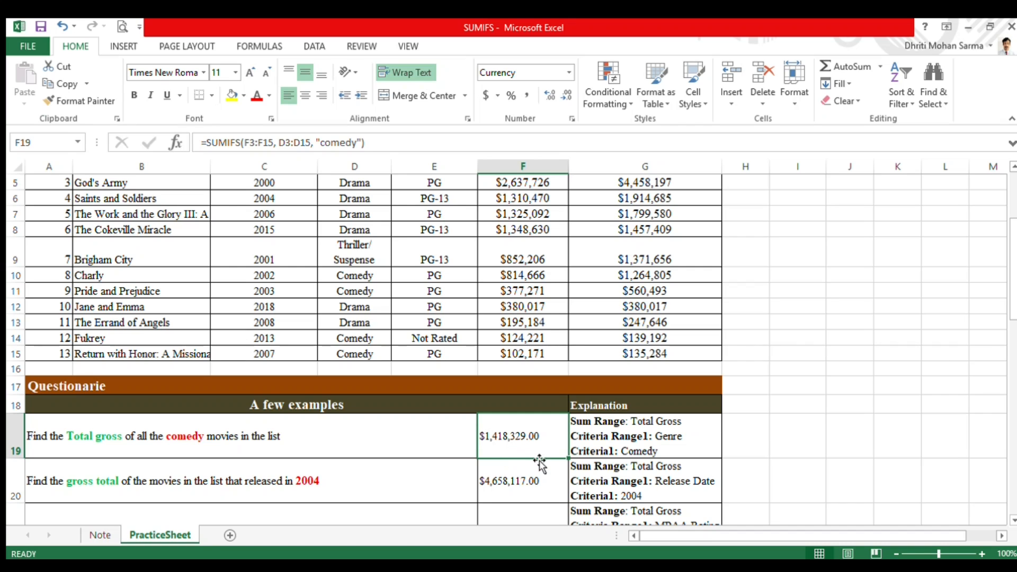
{"action": "scroll", "coordinate": [539, 463], "scroll_direction": "down", "scroll_amount": 1}
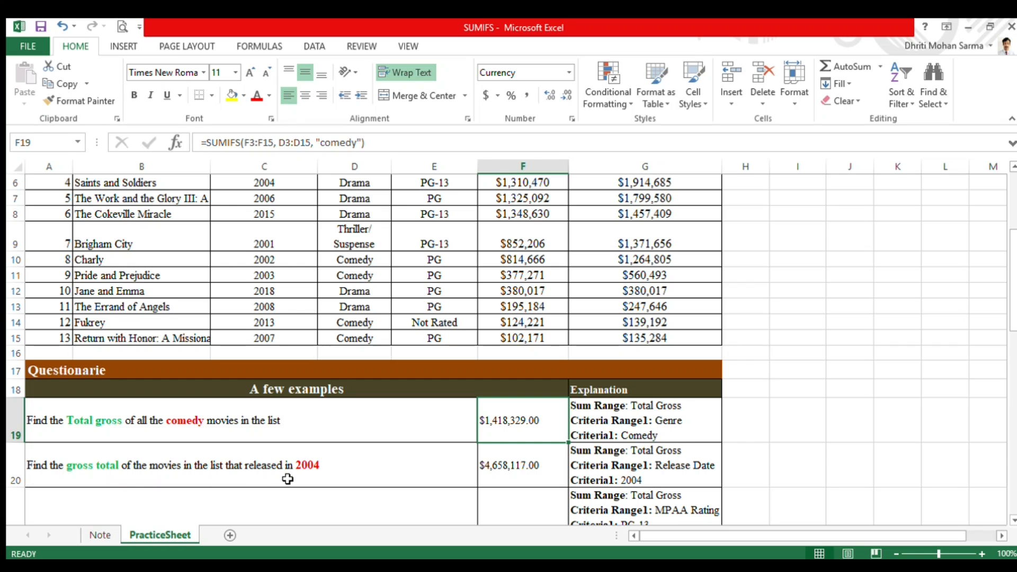
Clear the 2004 release formula in F20 and start a new SUMIFS formula there with the sum range F3:F15.
{"action": "scroll", "coordinate": [288, 479], "scroll_direction": "down", "scroll_amount": 2}
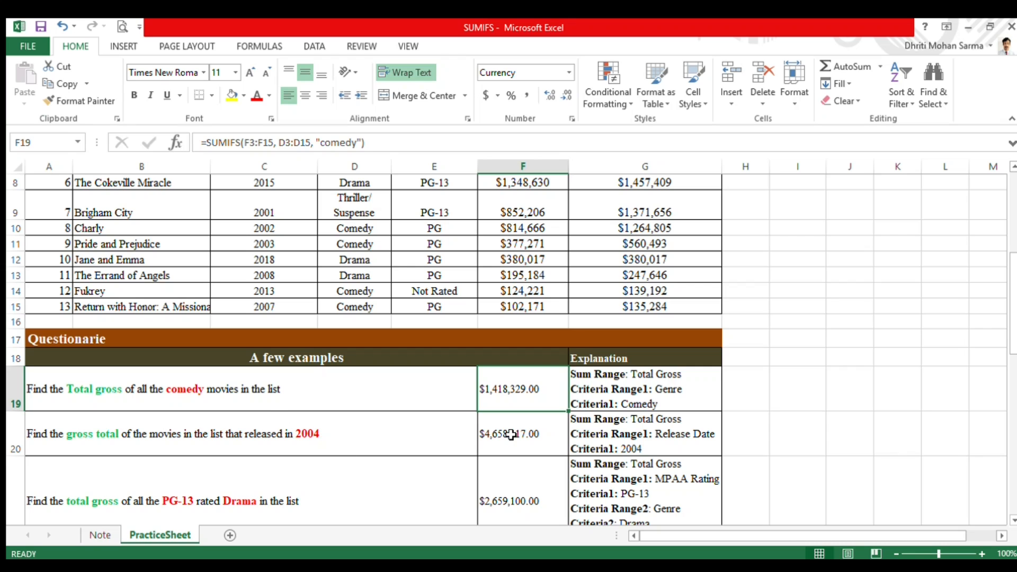
{"action": "left_click", "coordinate": [511, 435]}
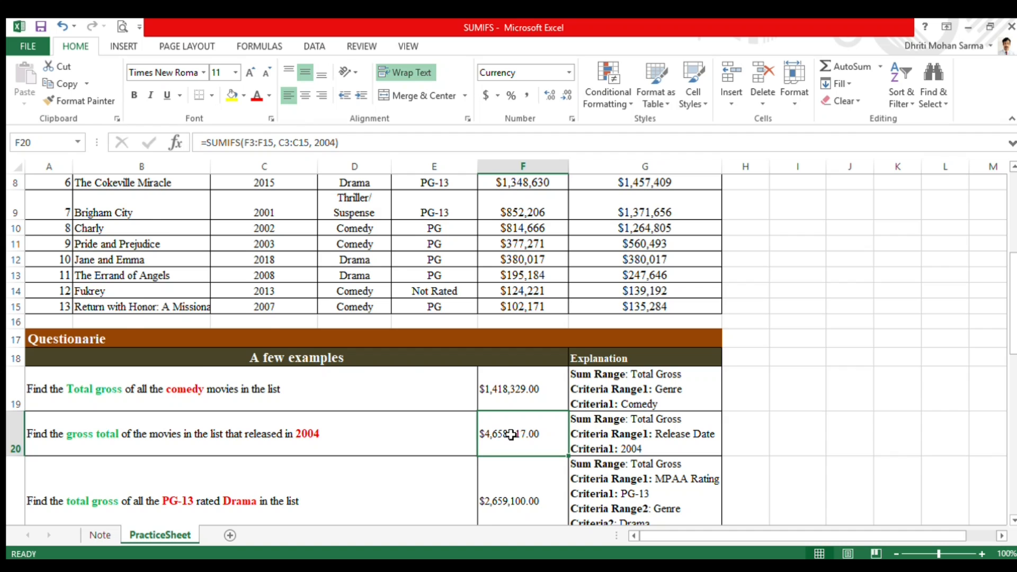
{"action": "scroll", "coordinate": [511, 434], "scroll_direction": "up", "scroll_amount": 3}
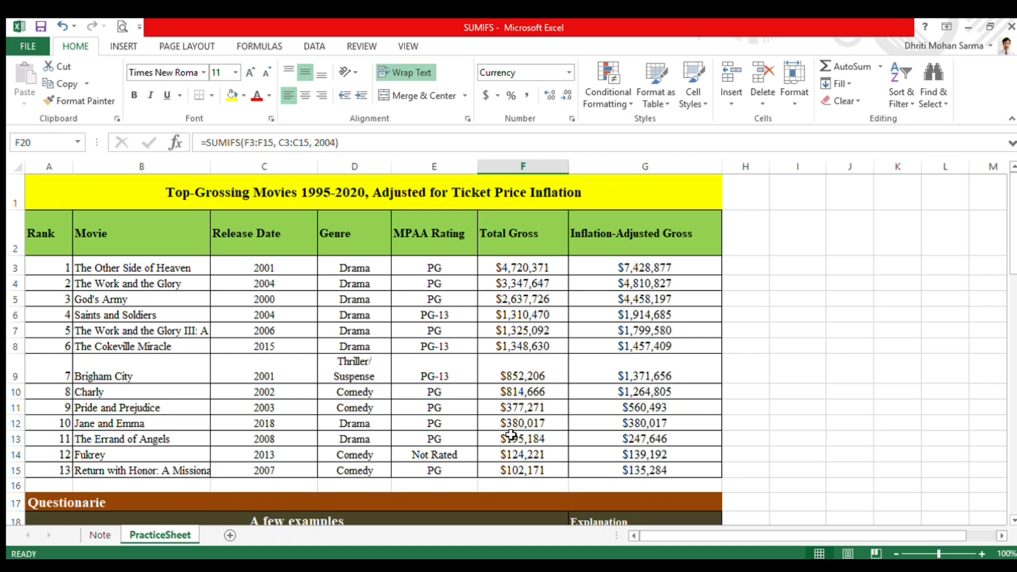
{"action": "scroll", "coordinate": [510, 434], "scroll_direction": "down", "scroll_amount": 2}
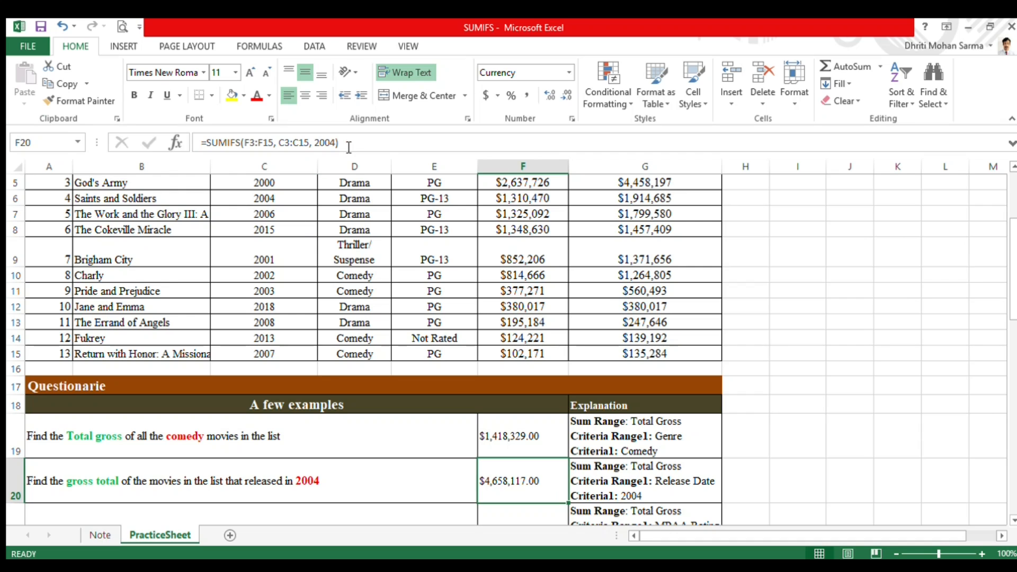
{"action": "left_click_drag", "start_coordinate": [348, 147], "coordinate": [177, 132]}
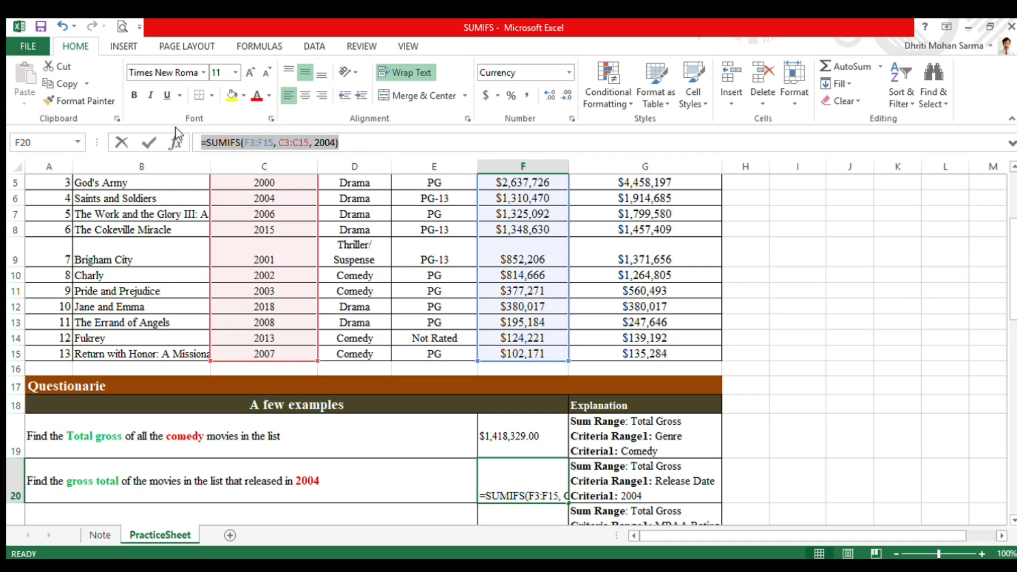
{"action": "key", "text": "BackSpace"}
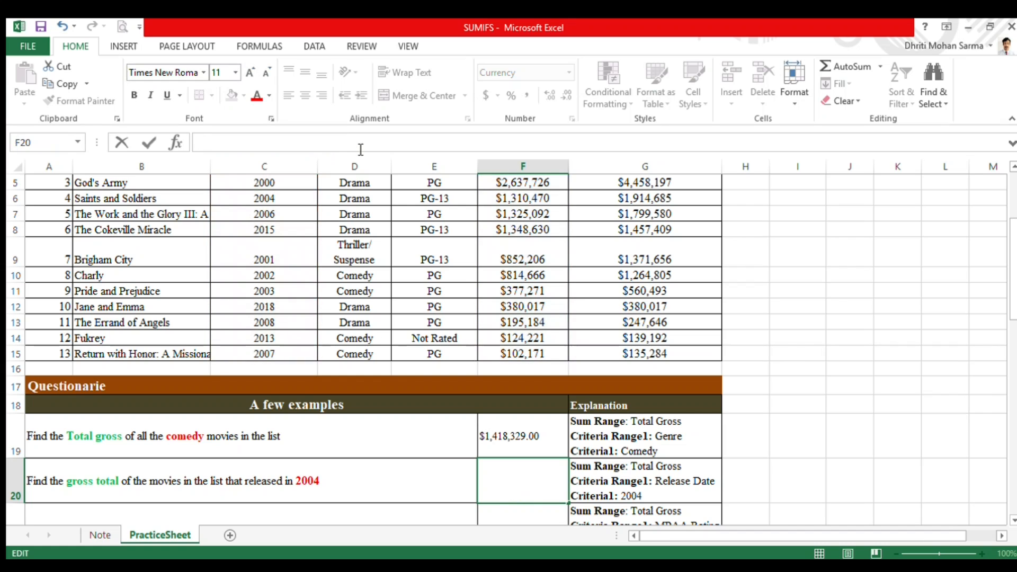
{"action": "type", "text": "=sum"}
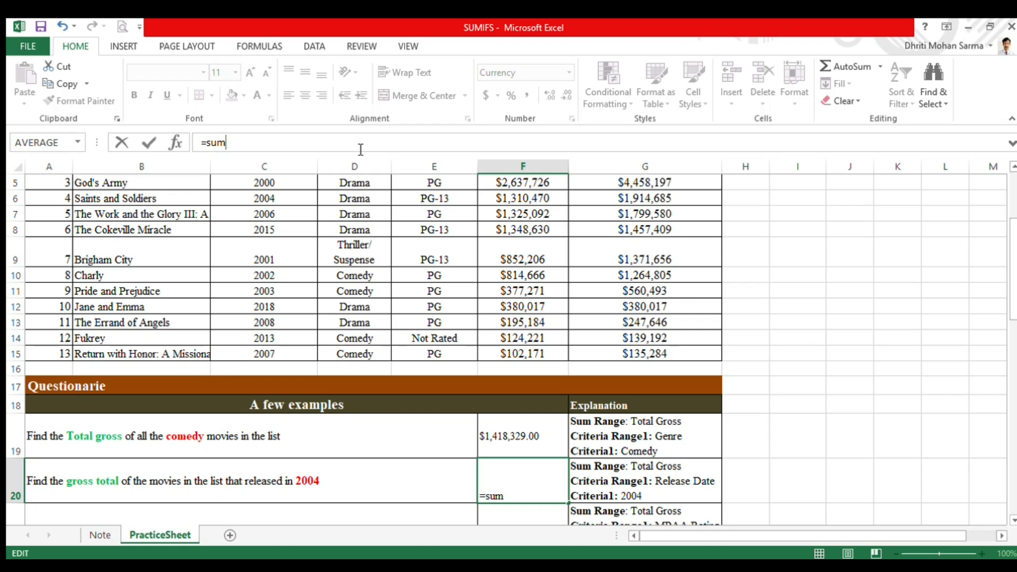
{"action": "type", "text": "ifs("}
{"action": "scroll", "coordinate": [479, 260], "scroll_direction": "up", "scroll_amount": 2}
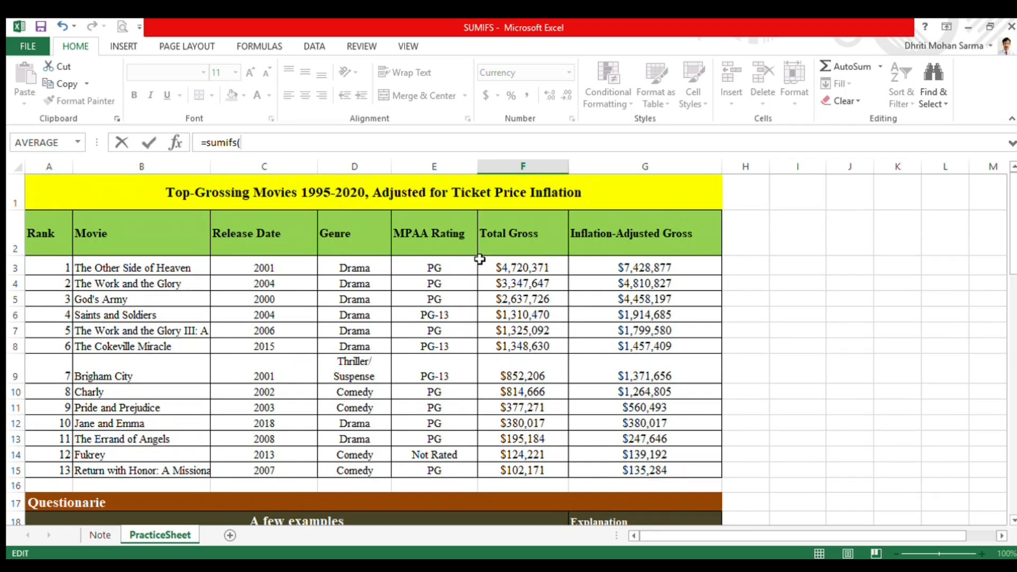
{"action": "type", "text": "f3"}
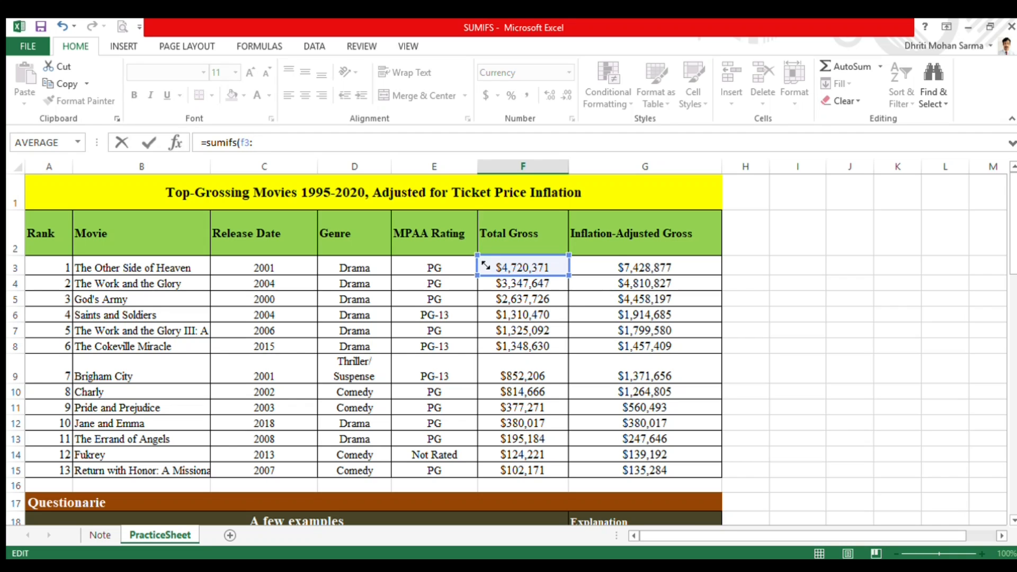
{"action": "type", "text": ":f15"}
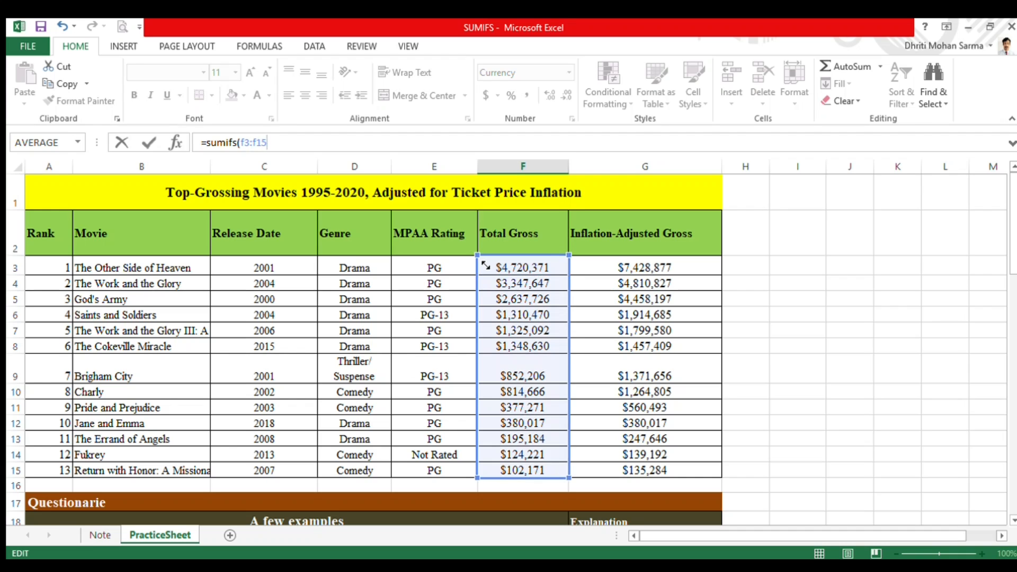
Complete the F20 formula with criteria range C3:C15 and the criterion 2004.
{"action": "type", "text": ","}
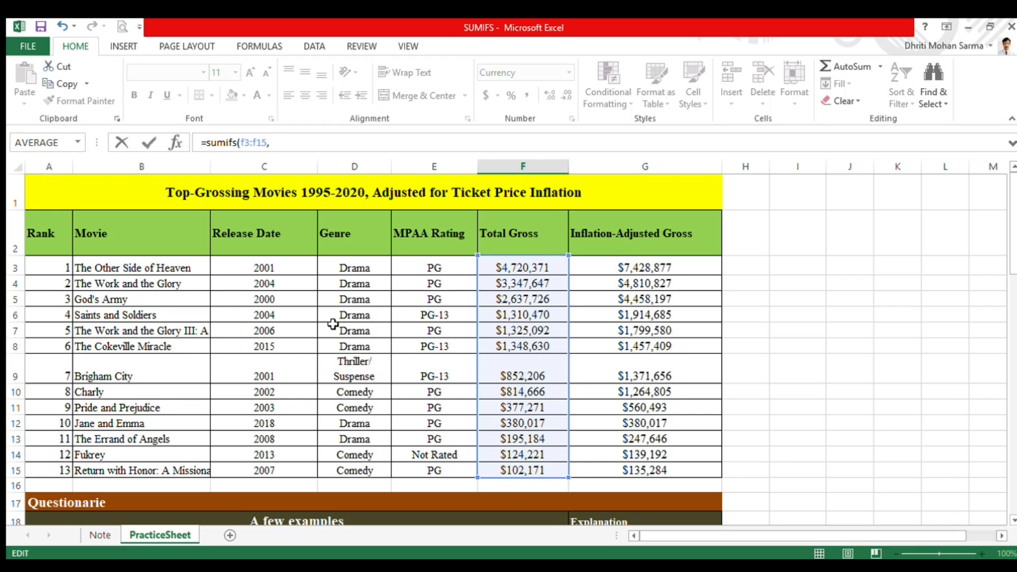
{"action": "type", "text": "c3"}
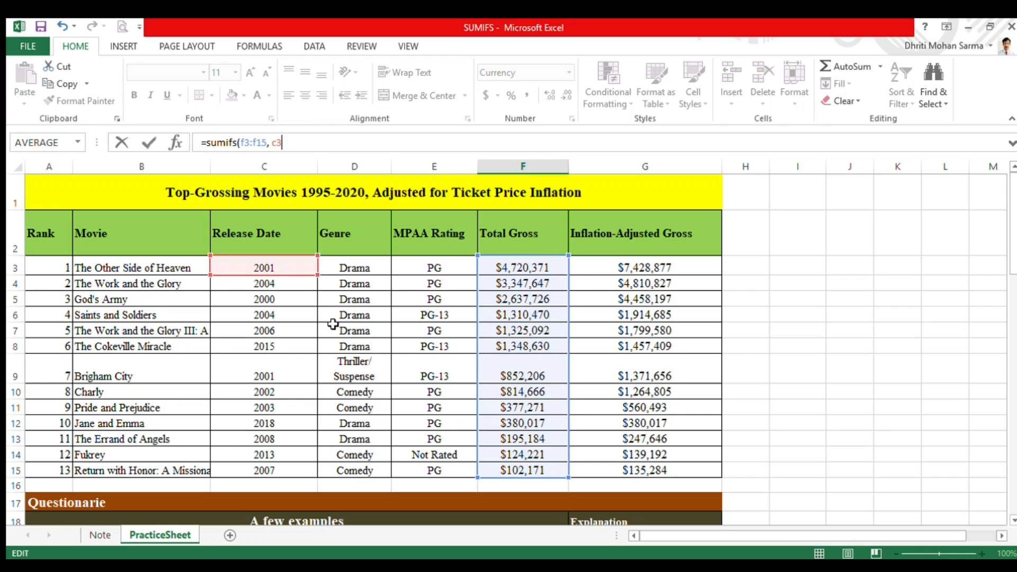
{"action": "type", "text": ":c15"}
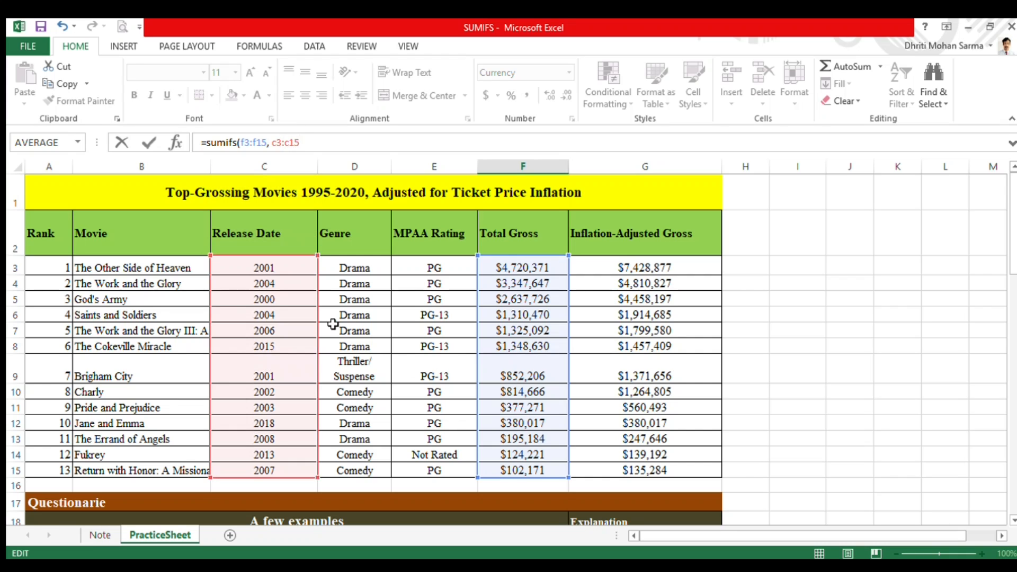
{"action": "type", "text": ",2004)"}
{"action": "key", "text": "Return"}
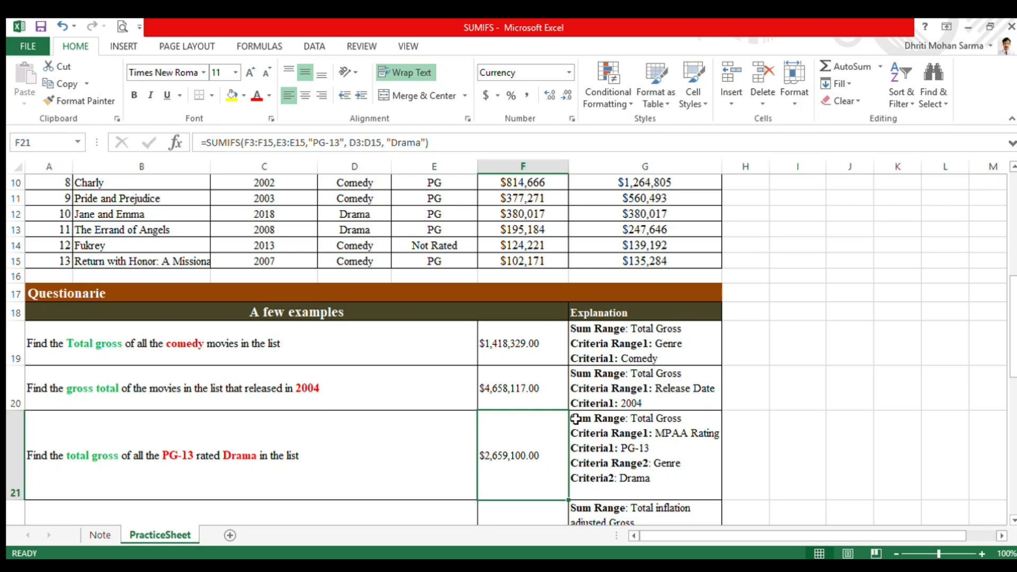
Clear the SUMIFS formula in F21 that totals the gross of PG-13 rated Drama movies.
{"action": "scroll", "coordinate": [323, 406], "scroll_direction": "down", "scroll_amount": 1}
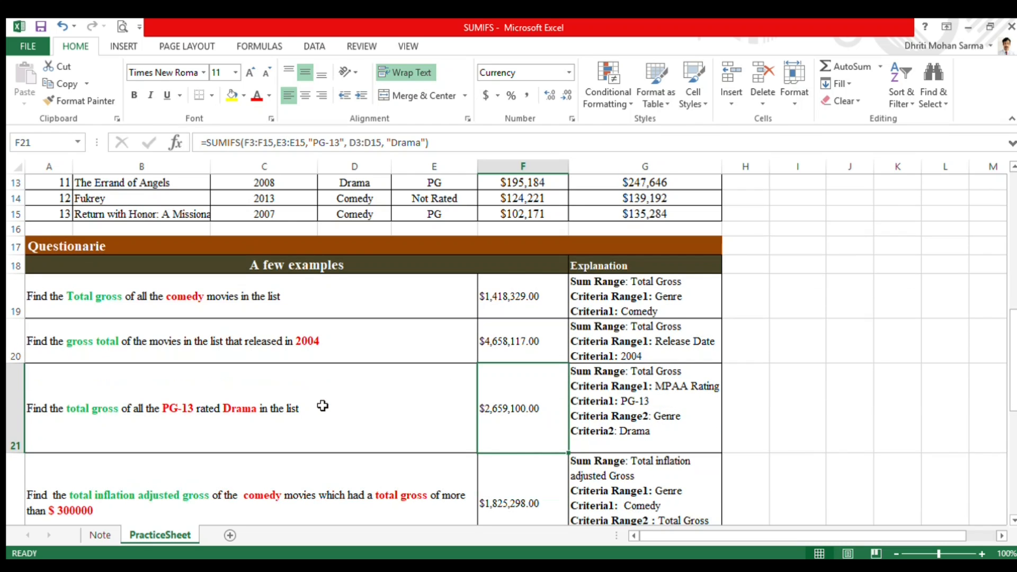
{"action": "scroll", "coordinate": [323, 405], "scroll_direction": "down", "scroll_amount": 1}
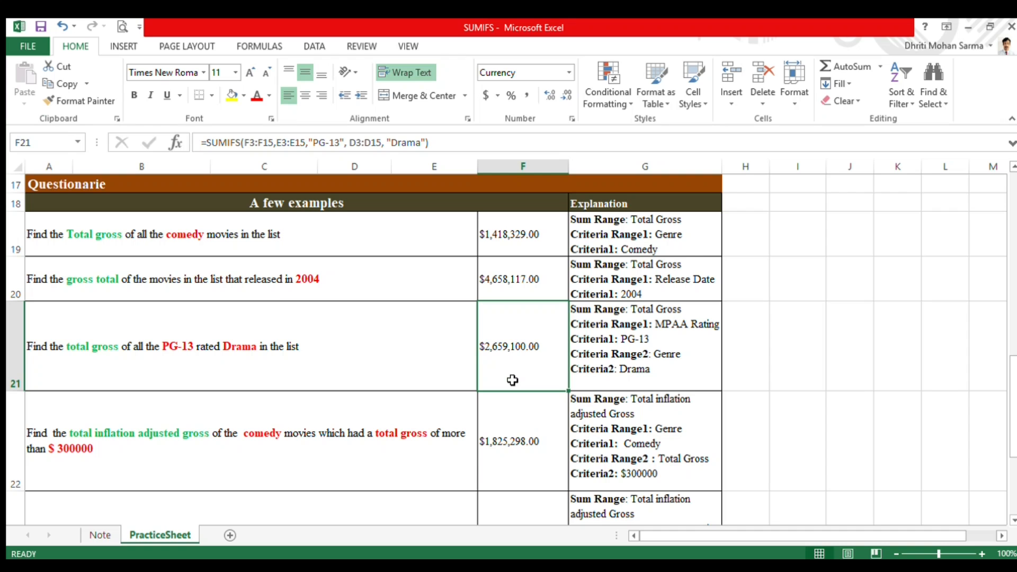
{"action": "left_click", "coordinate": [419, 80]}
{"action": "left_click", "coordinate": [468, 141]}
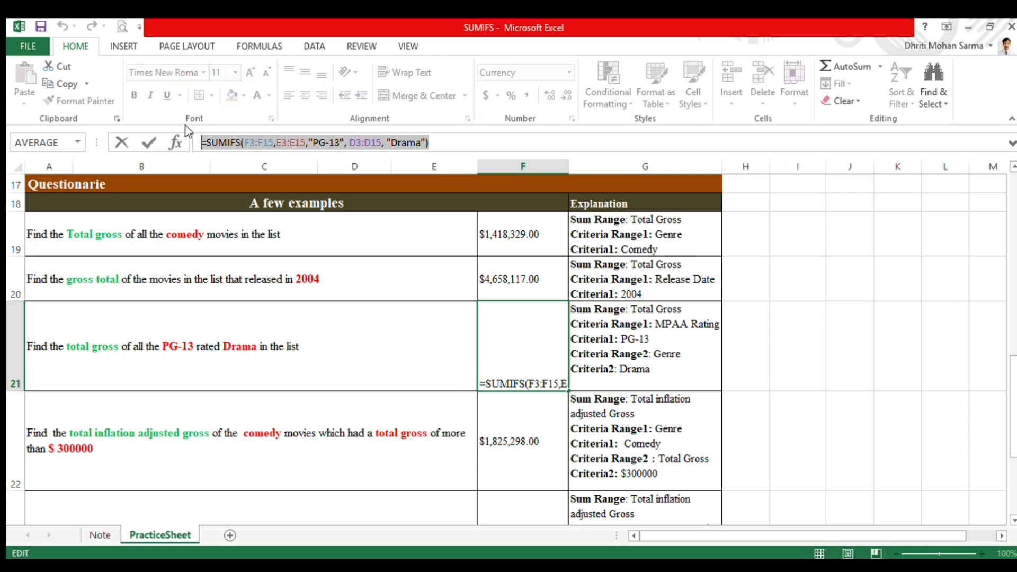
{"action": "key", "text": "shift+Home"}
{"action": "key", "text": "BackSpace"}
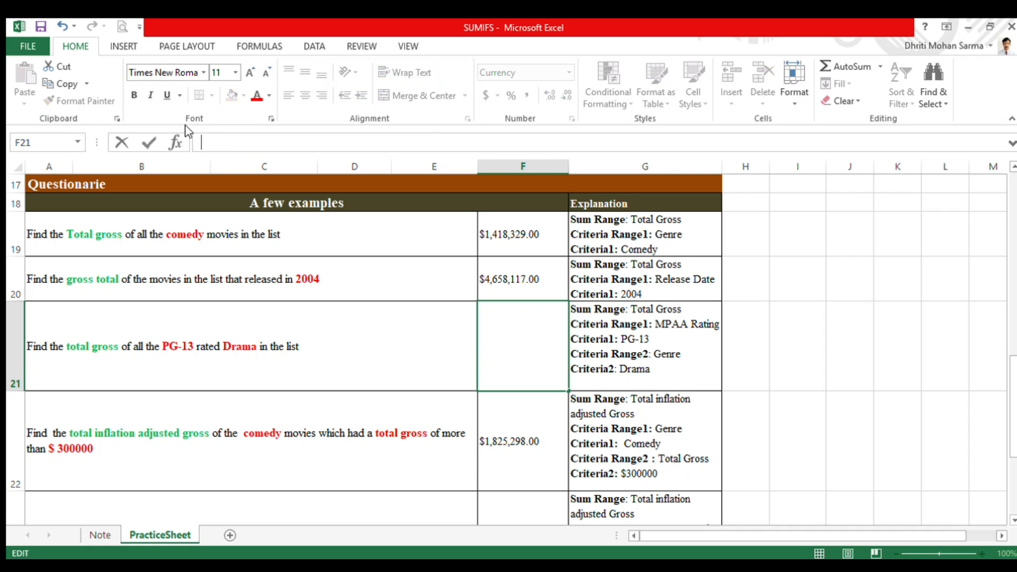
Start a new SUMIFS formula in F21 with the Total Gross values F3:F15 as the sum range.
{"action": "type", "text": "=sumif"}
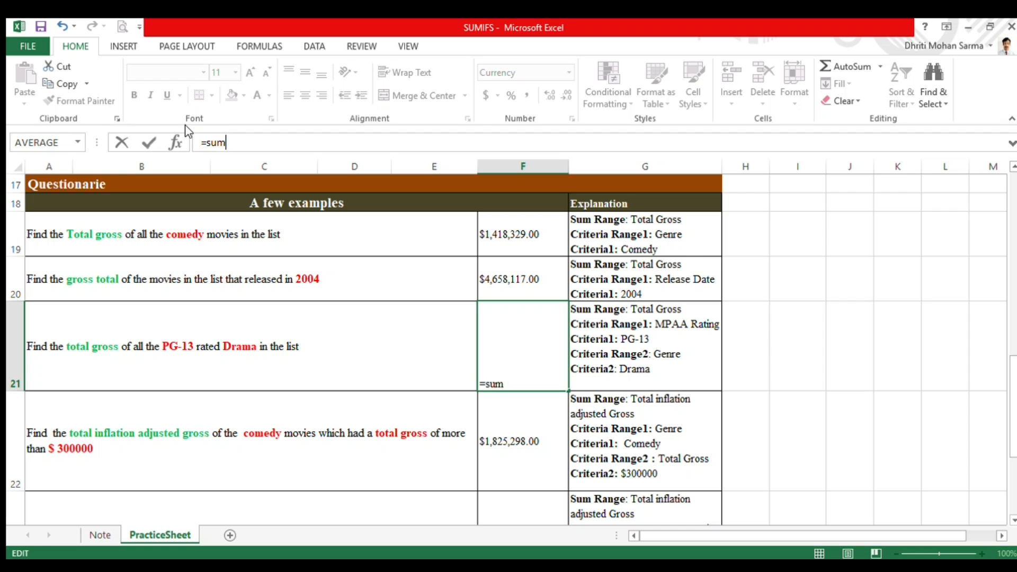
{"action": "type", "text": "s"}
{"action": "type", "text": "("}
{"action": "scroll", "coordinate": [514, 356], "scroll_direction": "up", "scroll_amount": 5}
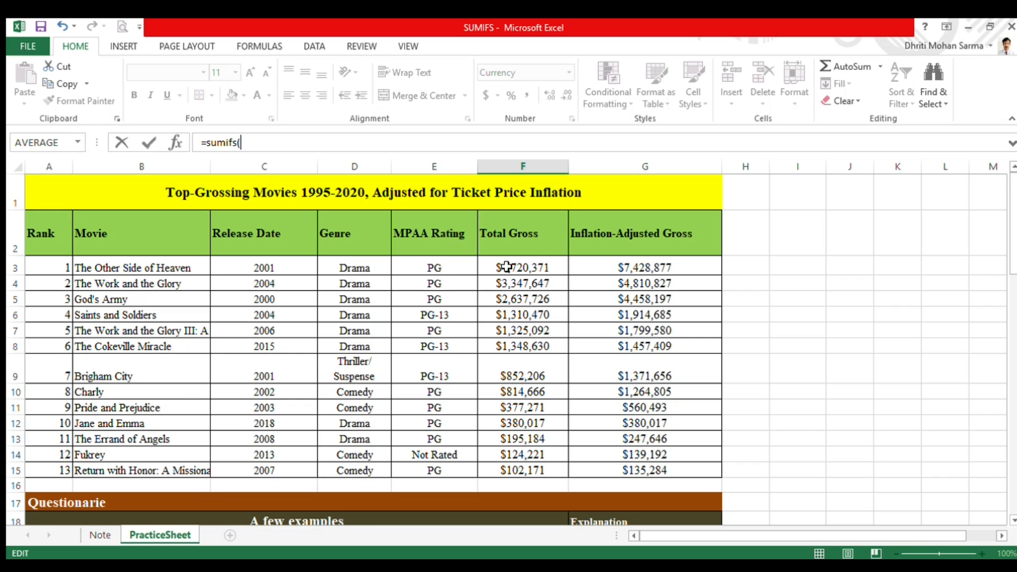
{"action": "left_click_drag", "start_coordinate": [506, 266], "coordinate": [551, 473]}
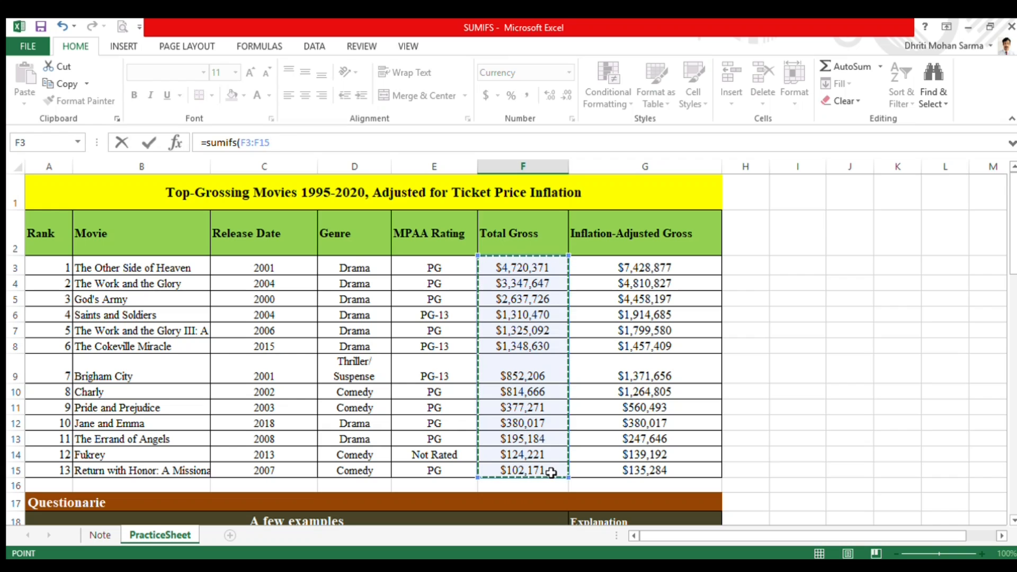
{"action": "type", "text": ","}
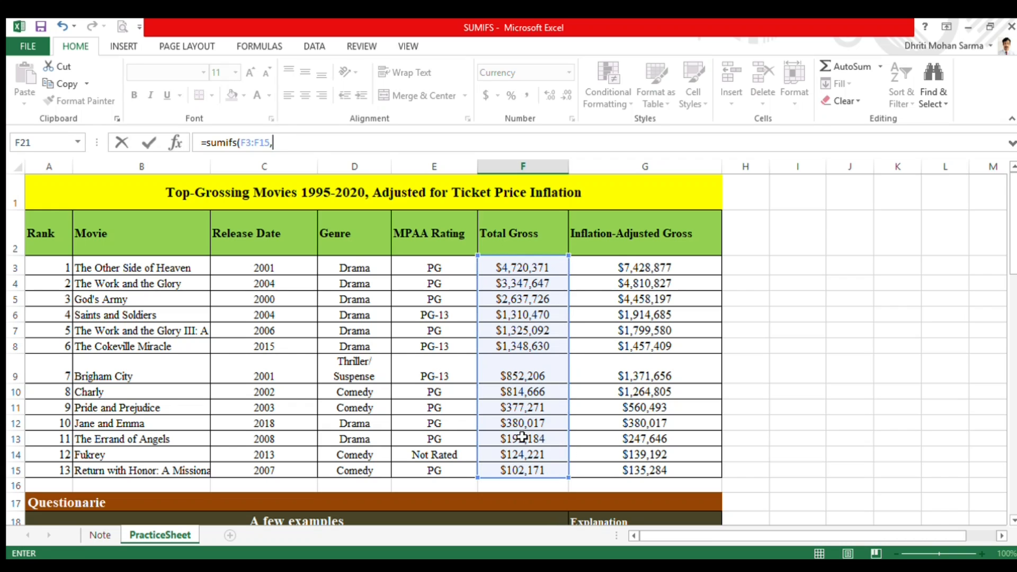
Add the MPAA Rating range E3:E15 as the first criteria range of the F21 formula, with the criterion "PG-13".
{"action": "left_click_drag", "start_coordinate": [427, 270], "coordinate": [449, 466]}
{"action": "type", "text": ","}
{"action": "scroll", "coordinate": [449, 466], "scroll_direction": "down", "scroll_amount": 2}
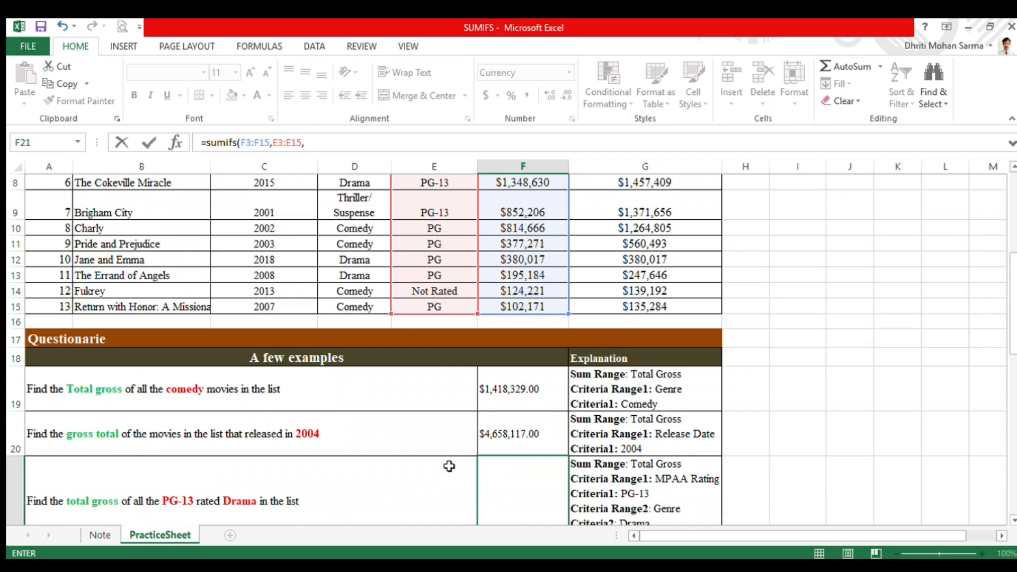
{"action": "scroll", "coordinate": [449, 466], "scroll_direction": "down", "scroll_amount": 1}
{"action": "scroll", "coordinate": [450, 466], "scroll_direction": "up", "scroll_amount": 2}
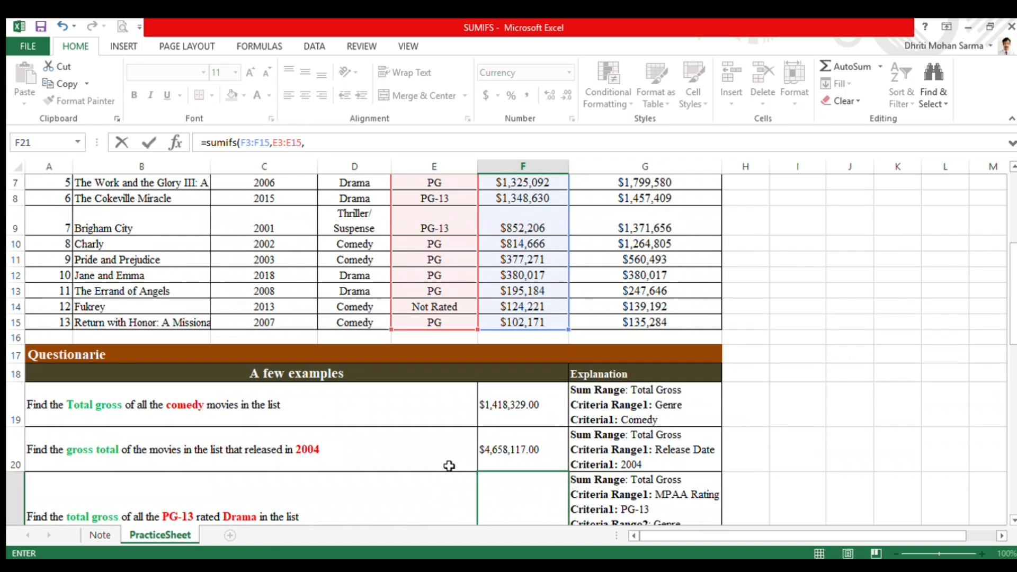
{"action": "type", "text": "\"PG-13\","}
{"action": "scroll", "coordinate": [450, 465], "scroll_direction": "down", "scroll_amount": 2}
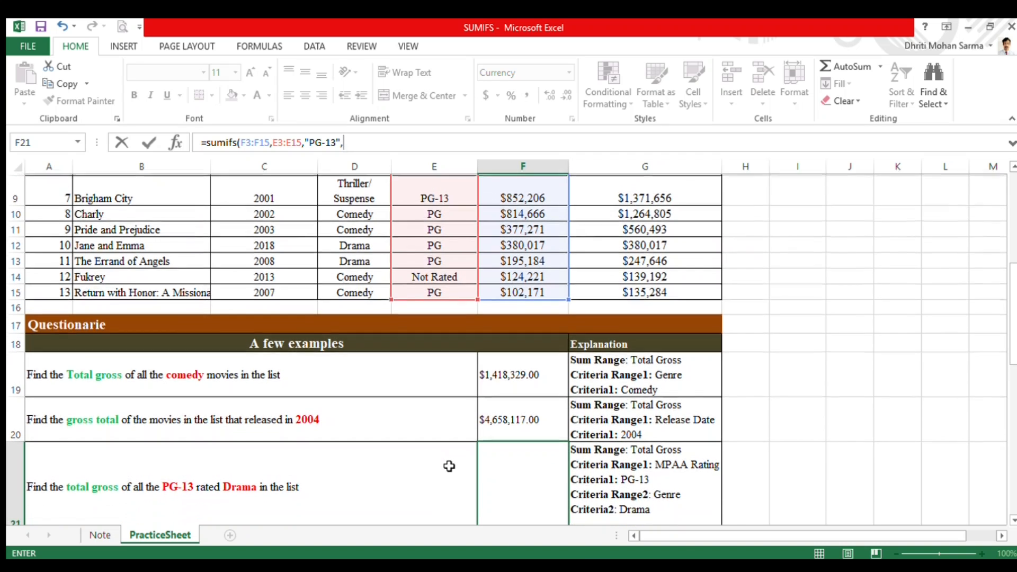
{"action": "scroll", "coordinate": [449, 465], "scroll_direction": "up", "scroll_amount": 3}
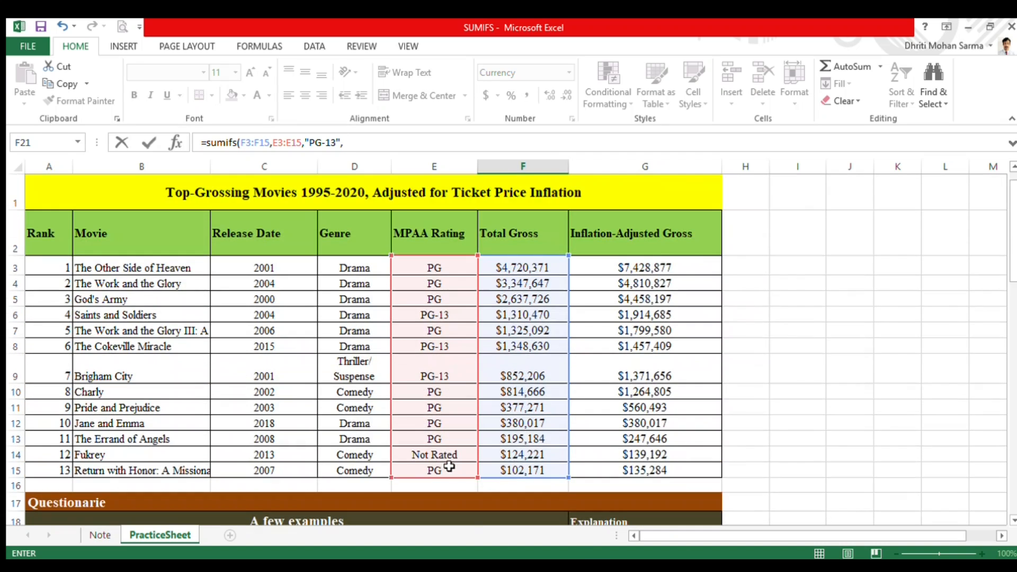
{"action": "left_click_drag", "start_coordinate": [347, 233], "coordinate": [354, 377]}
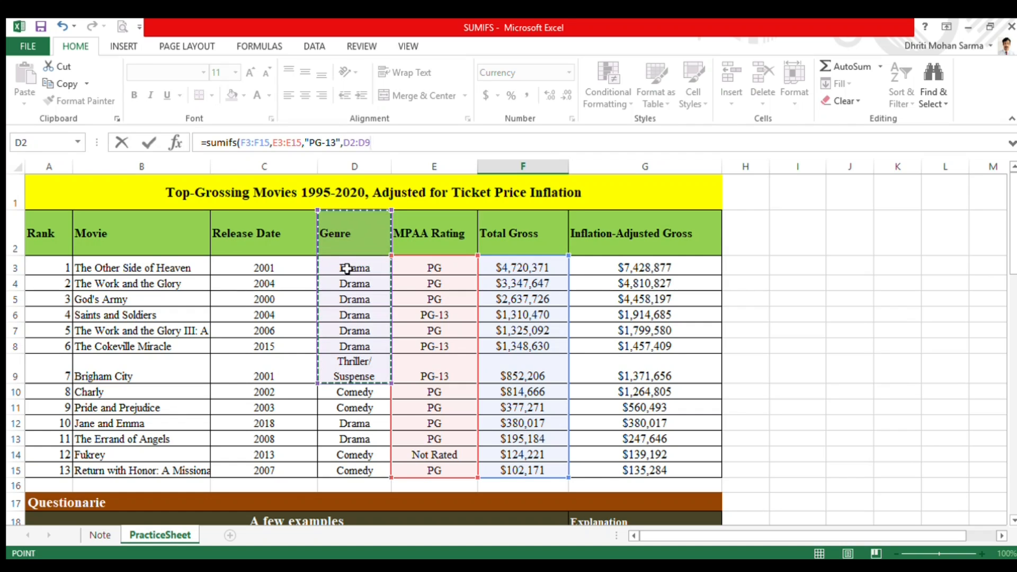
{"action": "left_click_drag", "start_coordinate": [372, 143], "coordinate": [347, 146]}
{"action": "key", "text": "BackSpace"}
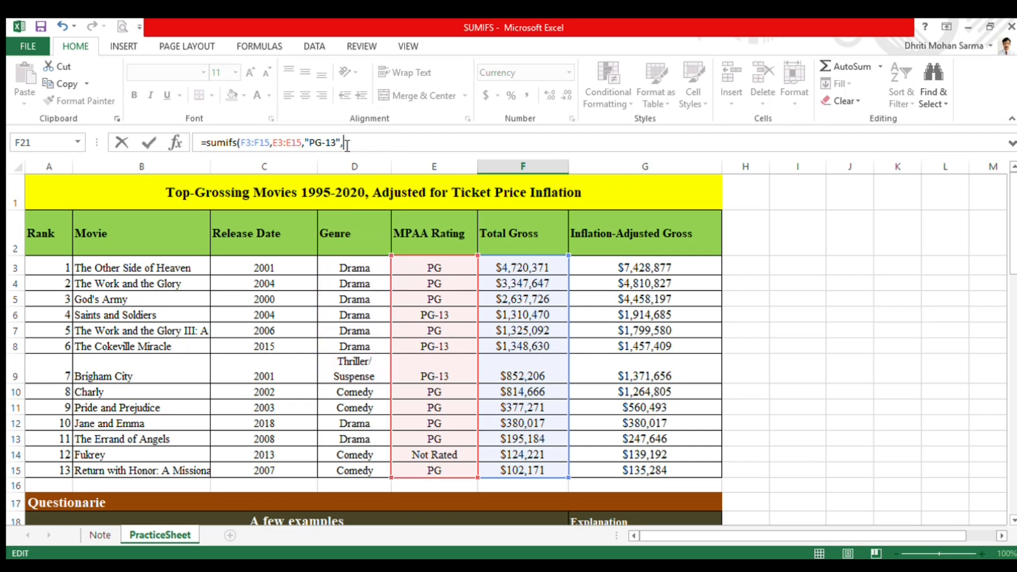
Complete the F21 formula with the Genre range D3:D15 as the second criteria range and the criterion "Drama".
{"action": "left_click_drag", "start_coordinate": [347, 266], "coordinate": [370, 469]}
{"action": "type", "text": ",\""}
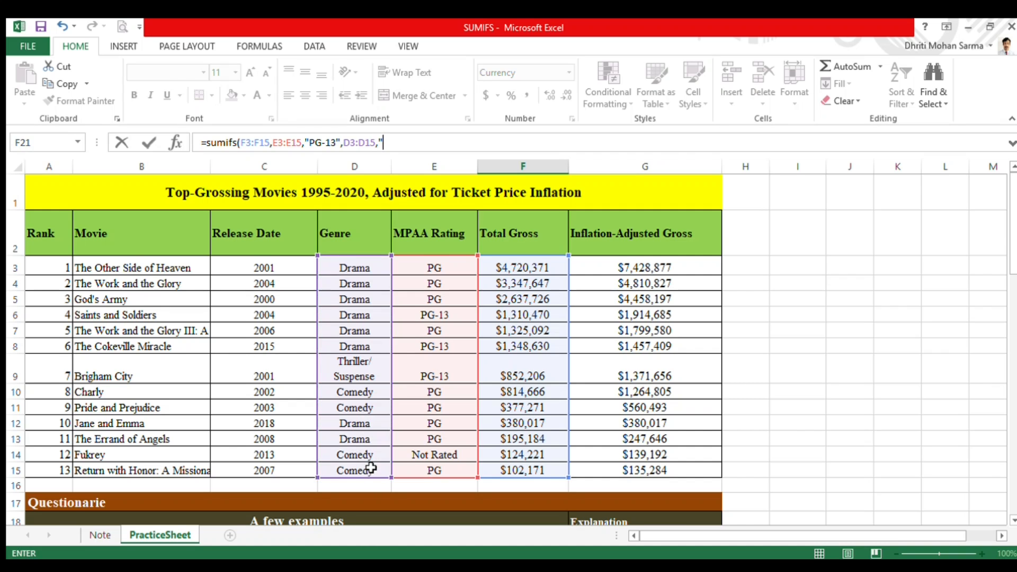
{"action": "scroll", "coordinate": [371, 469], "scroll_direction": "down", "scroll_amount": 3}
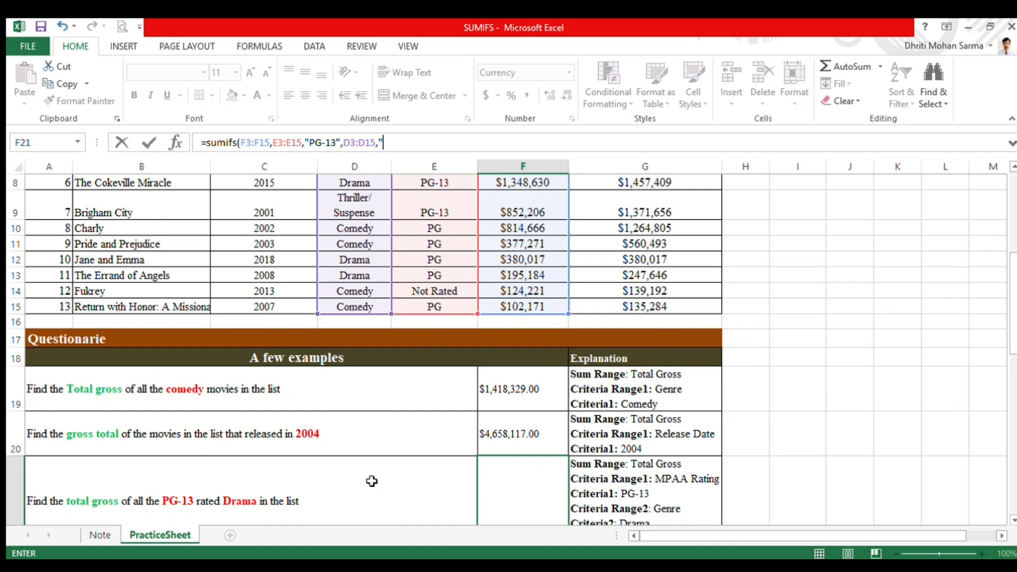
{"action": "scroll", "coordinate": [371, 468], "scroll_direction": "up", "scroll_amount": 2}
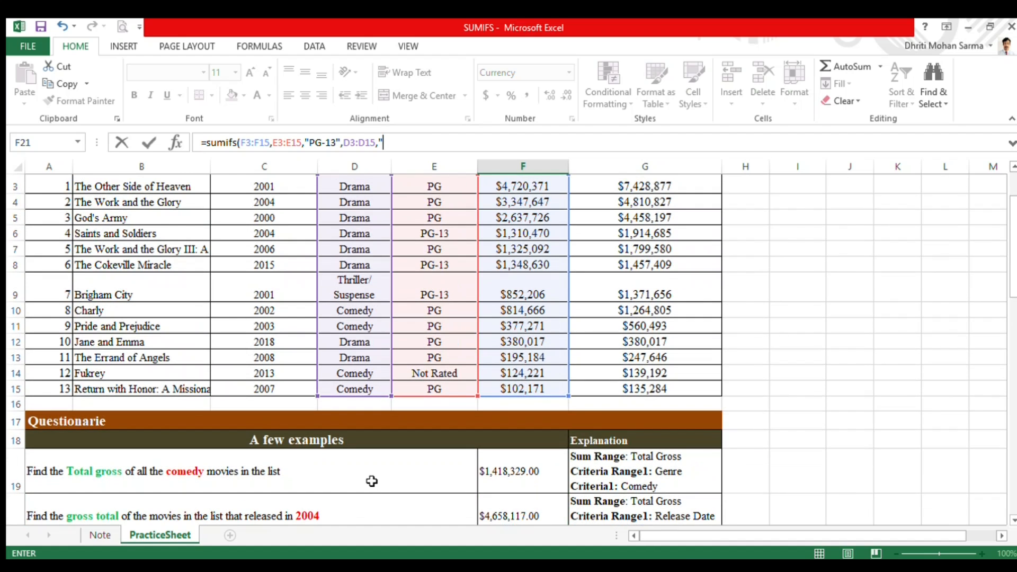
{"action": "type", "text": "Drama:"}
{"action": "key", "text": "shift+Left"}
{"action": "type", "text": "\""}
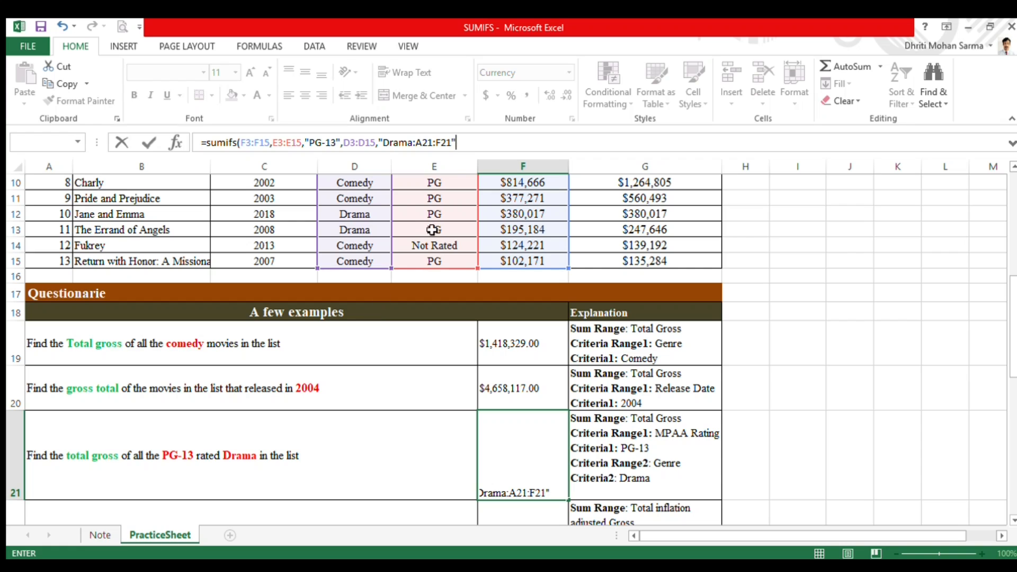
{"action": "left_click_drag", "start_coordinate": [412, 143], "coordinate": [457, 146]}
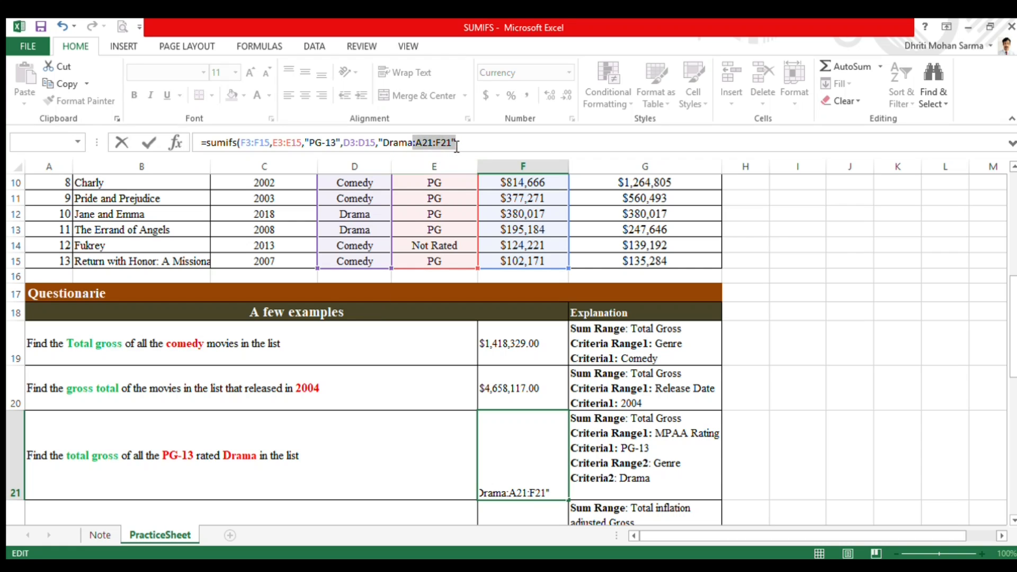
{"action": "type", "text": "\""}
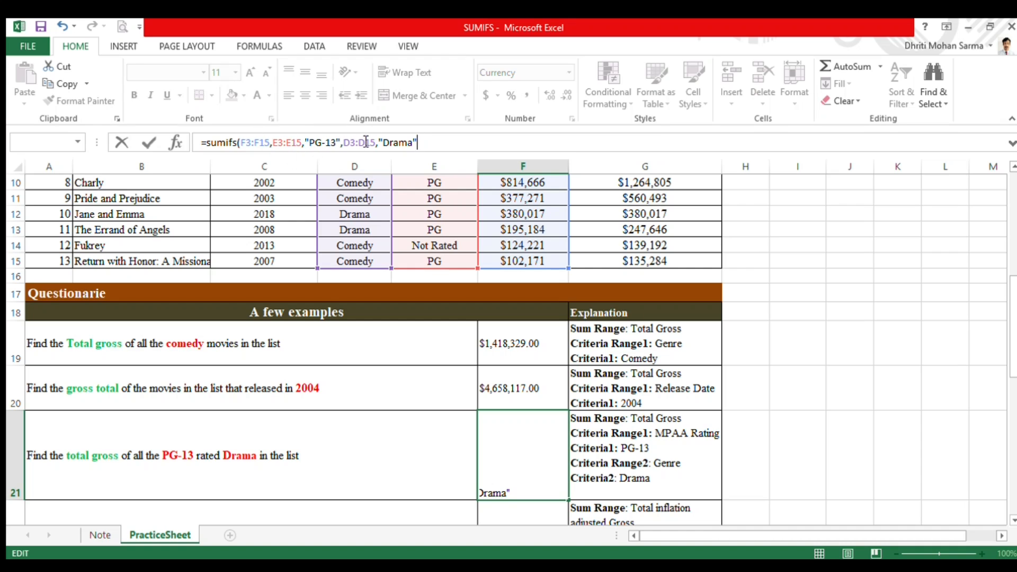
{"action": "type", "text": ")"}
{"action": "key", "text": "Return"}
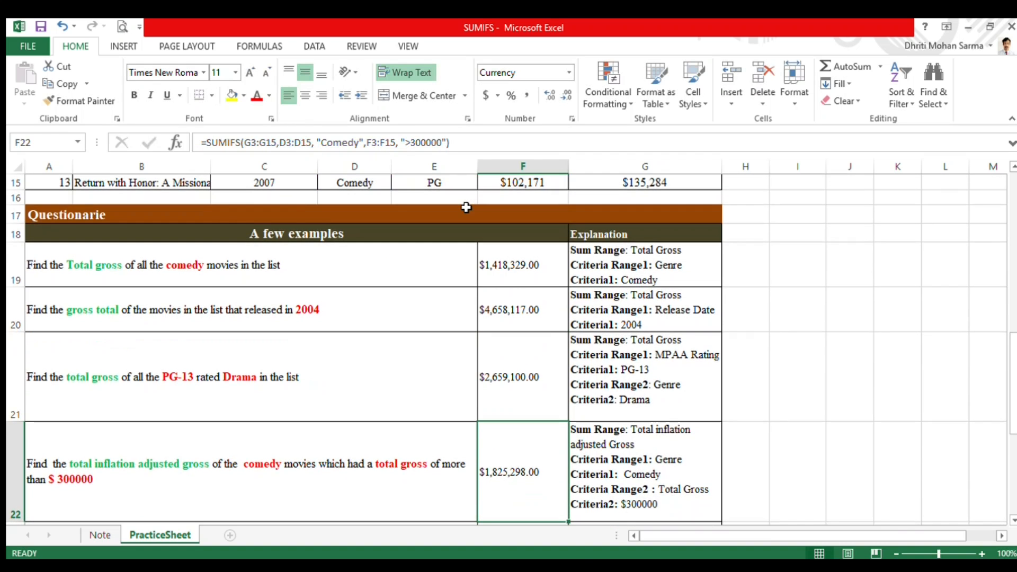
{"action": "left_click", "coordinate": [538, 364]}
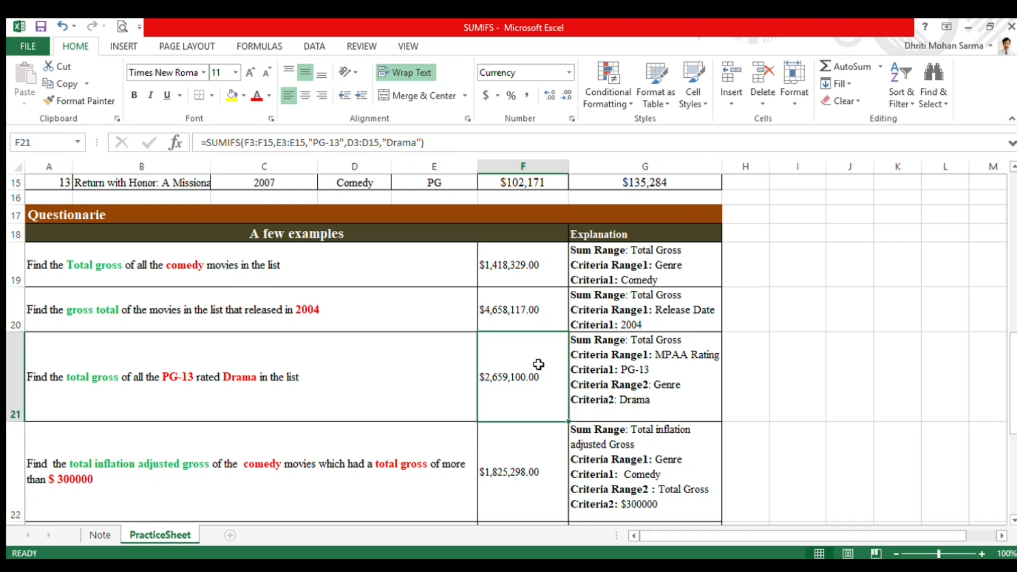
Examine the row 22 question on the inflation-adjusted gross of comedy movies grossing over $300000, comparing it with the movie table.
{"action": "scroll", "coordinate": [538, 365], "scroll_direction": "down", "scroll_amount": 1}
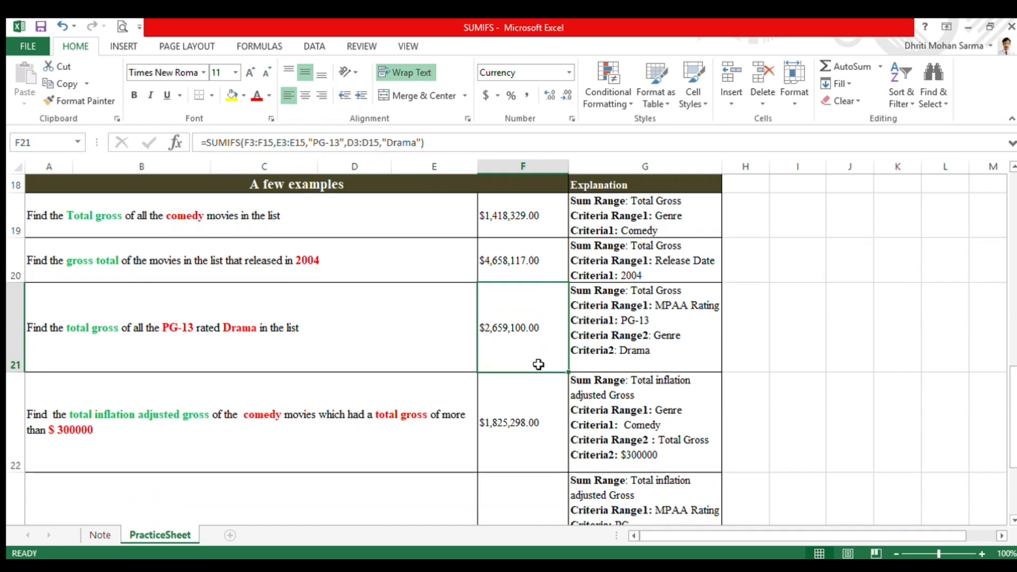
{"action": "left_click", "coordinate": [188, 459]}
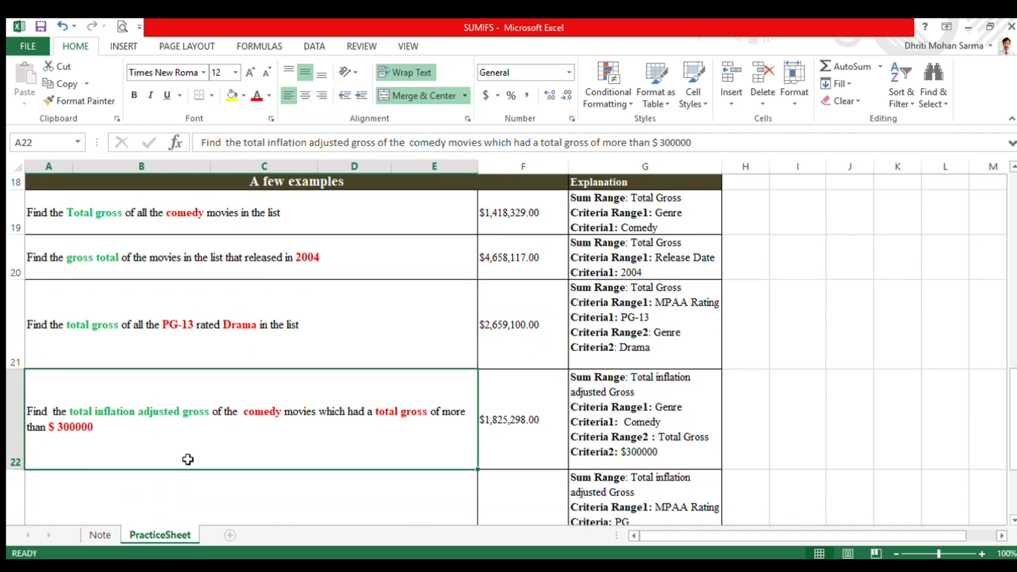
{"action": "scroll", "coordinate": [189, 459], "scroll_direction": "down", "scroll_amount": 1}
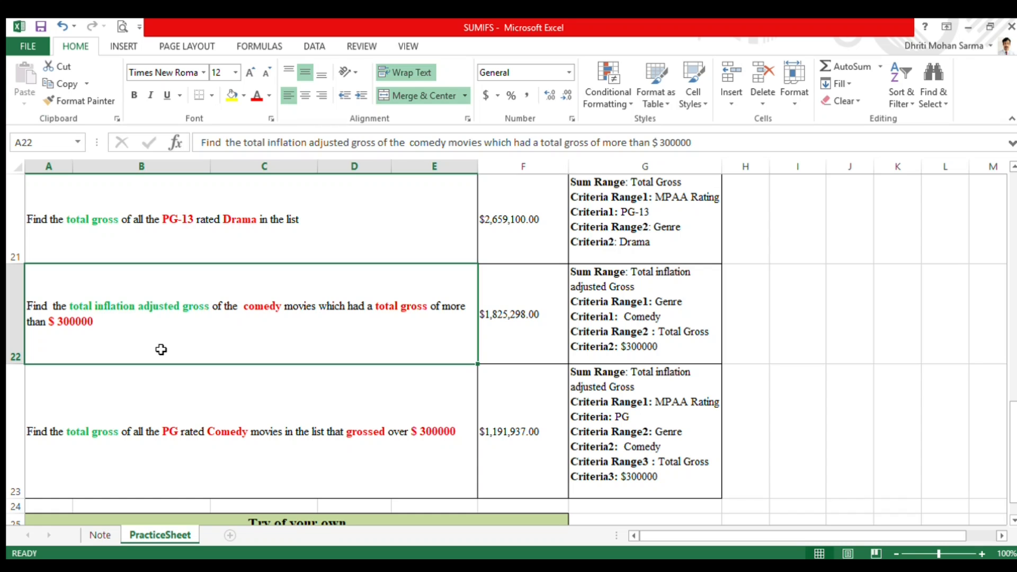
{"action": "scroll", "coordinate": [161, 350], "scroll_direction": "up", "scroll_amount": 2}
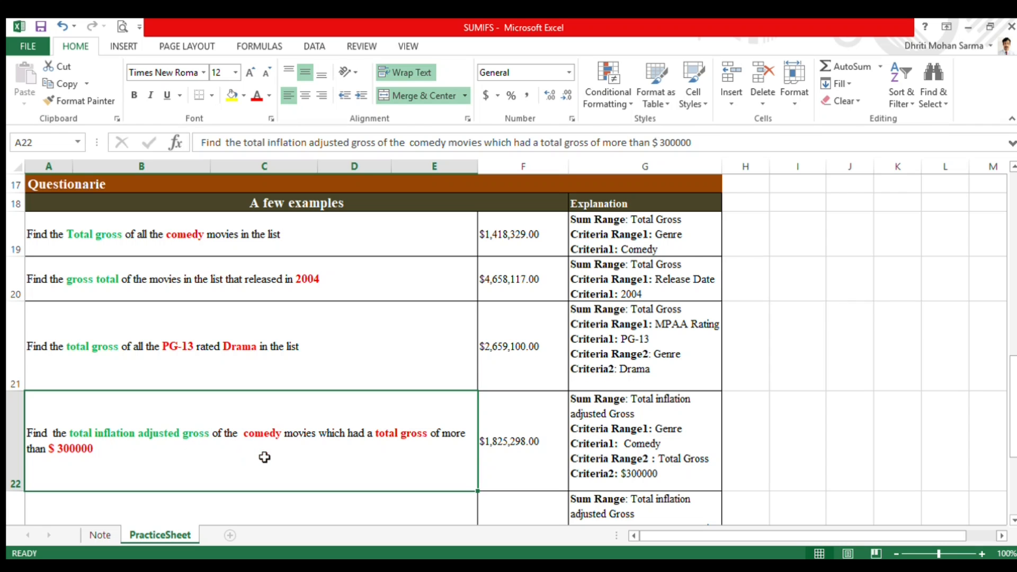
{"action": "scroll", "coordinate": [263, 456], "scroll_direction": "up", "scroll_amount": 5}
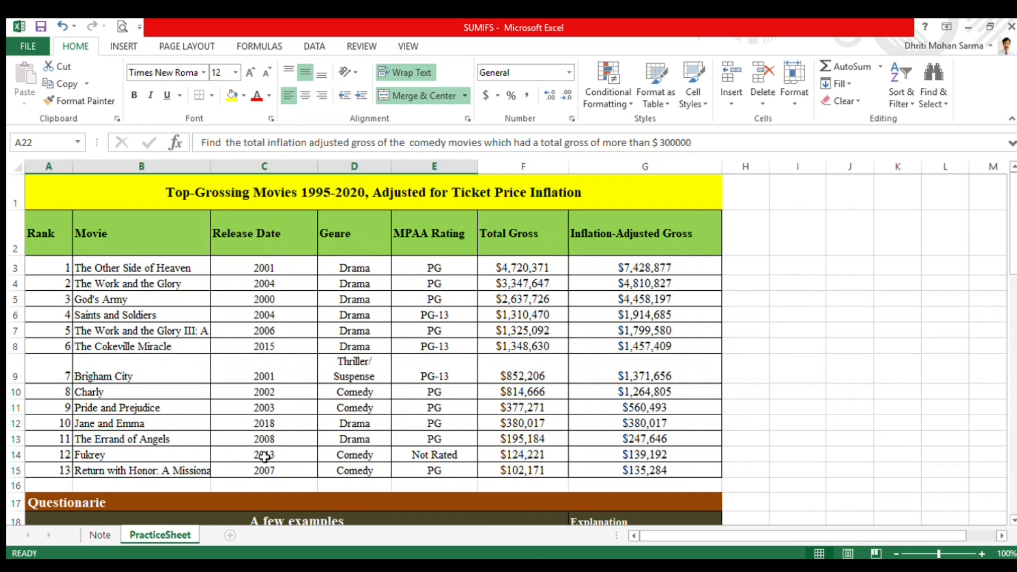
{"action": "scroll", "coordinate": [263, 456], "scroll_direction": "down", "scroll_amount": 3}
{"action": "scroll", "coordinate": [264, 456], "scroll_direction": "down", "scroll_amount": 3}
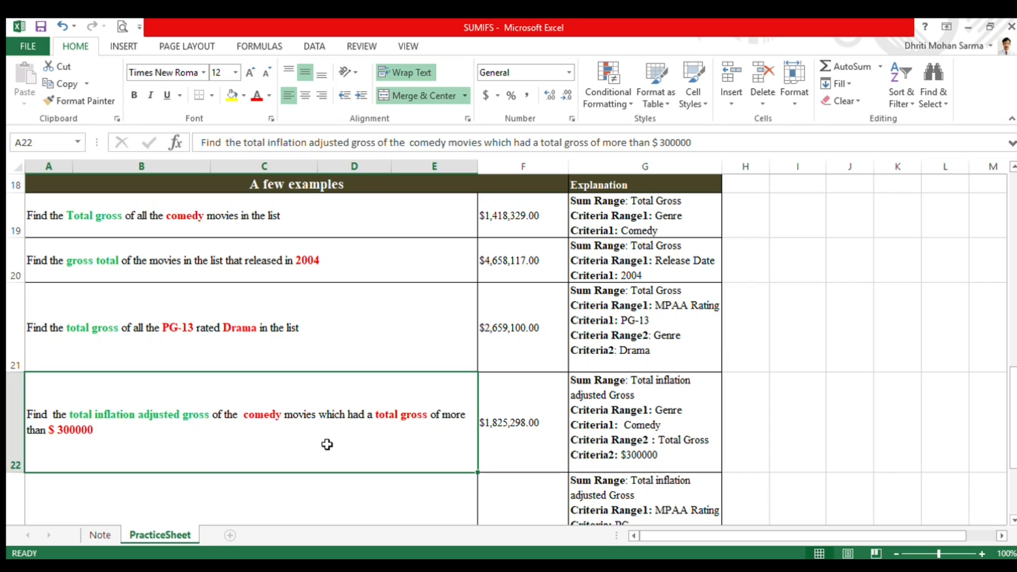
{"action": "scroll", "coordinate": [327, 444], "scroll_direction": "up", "scroll_amount": 6}
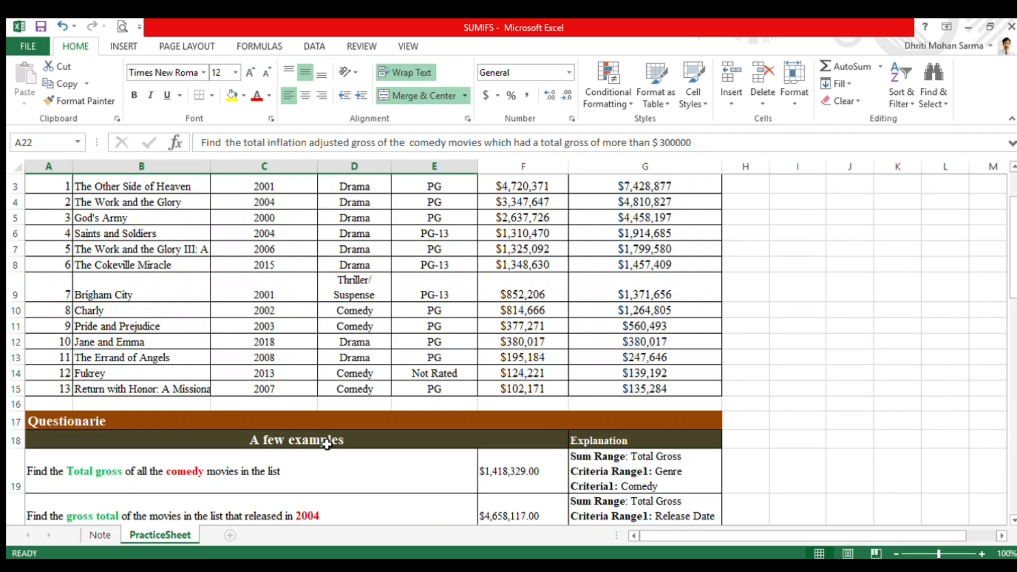
{"action": "scroll", "coordinate": [327, 444], "scroll_direction": "down", "scroll_amount": 7}
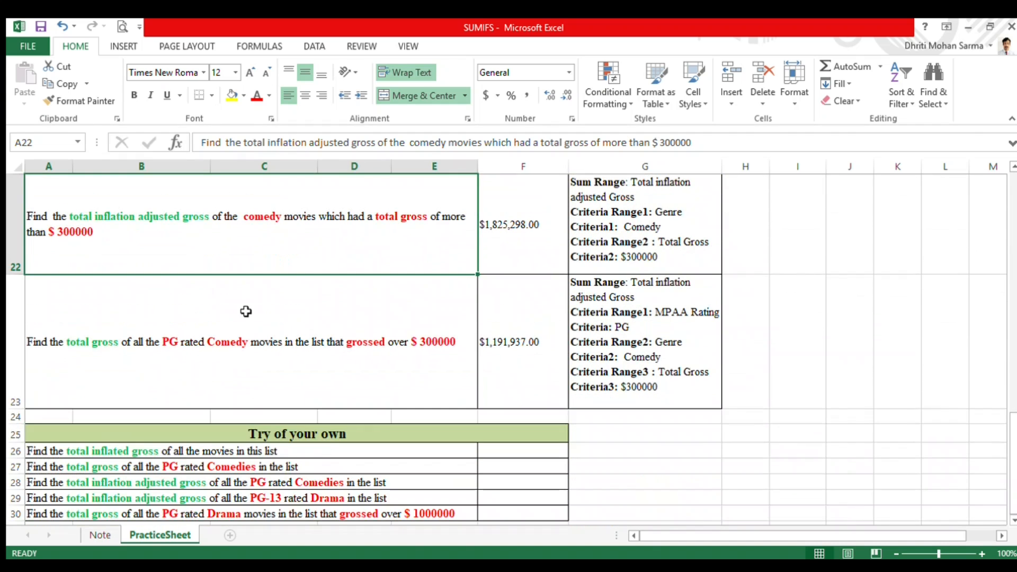
{"action": "scroll", "coordinate": [245, 312], "scroll_direction": "up", "scroll_amount": 1}
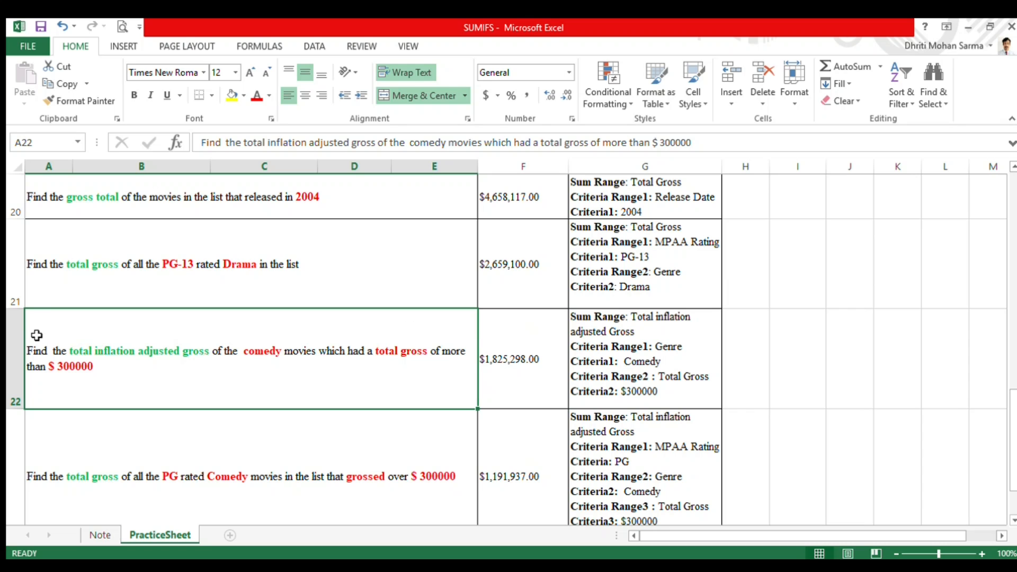
{"action": "scroll", "coordinate": [185, 394], "scroll_direction": "up", "scroll_amount": 2}
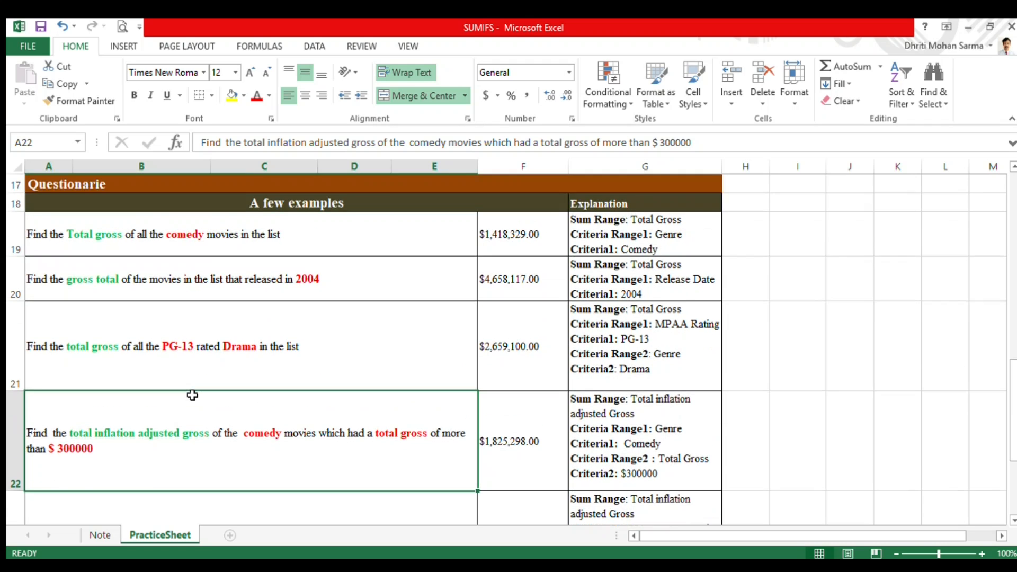
{"action": "scroll", "coordinate": [191, 395], "scroll_direction": "down", "scroll_amount": 2}
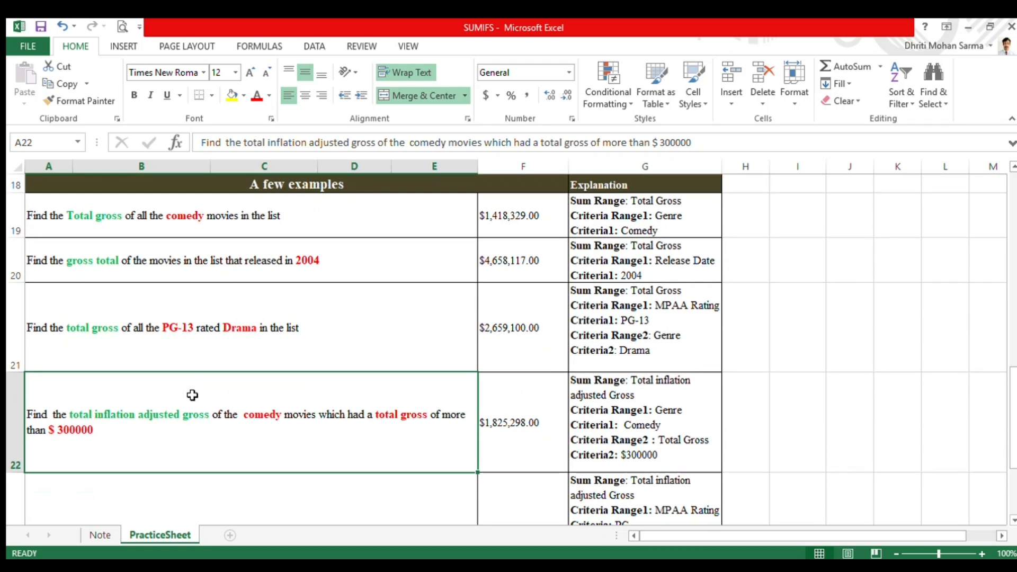
Review the sum range and the first criteria range with its "Comedy" criterion in the F22 SUMIFS formula.
{"action": "left_click", "coordinate": [549, 418]}
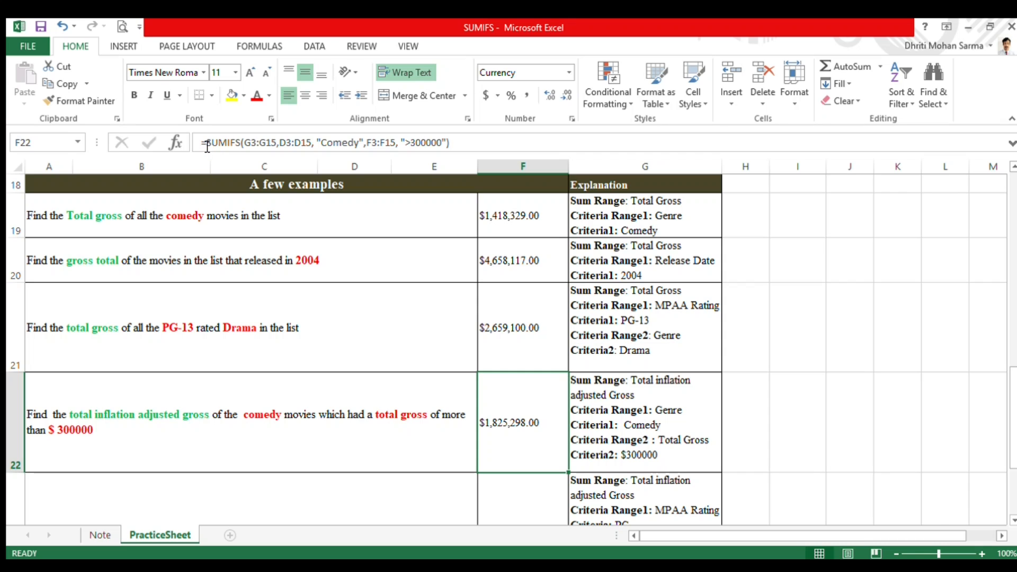
{"action": "left_click_drag", "start_coordinate": [207, 145], "coordinate": [249, 148]}
{"action": "left_click", "coordinate": [200, 142]}
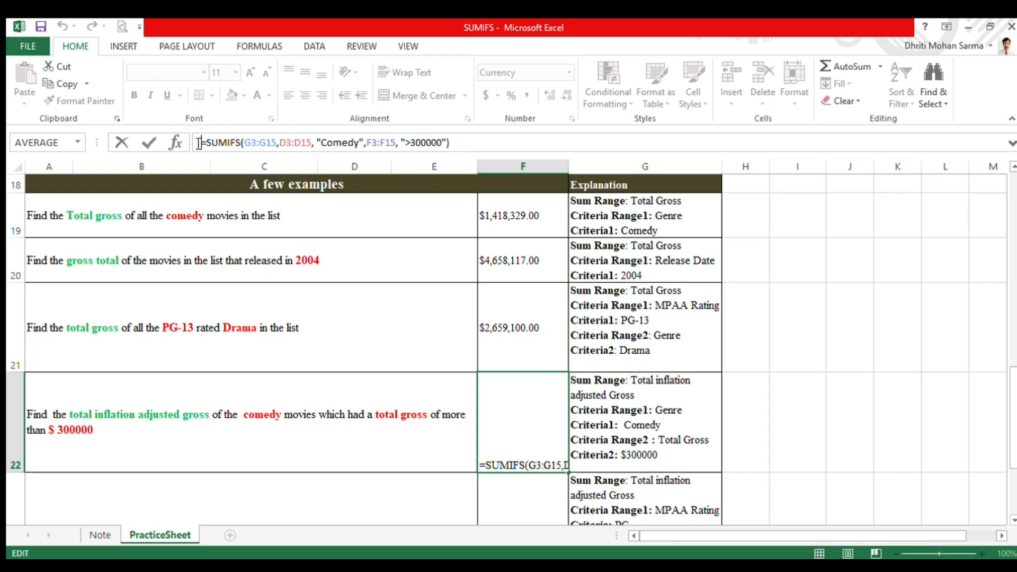
{"action": "left_click_drag", "start_coordinate": [241, 143], "coordinate": [281, 147]}
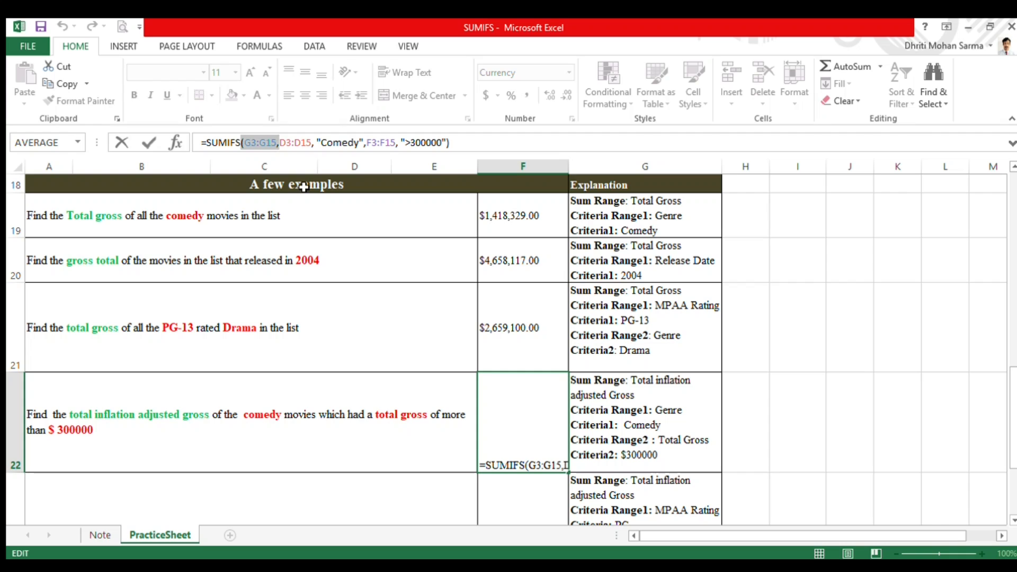
{"action": "left_click_drag", "start_coordinate": [280, 148], "coordinate": [312, 149]}
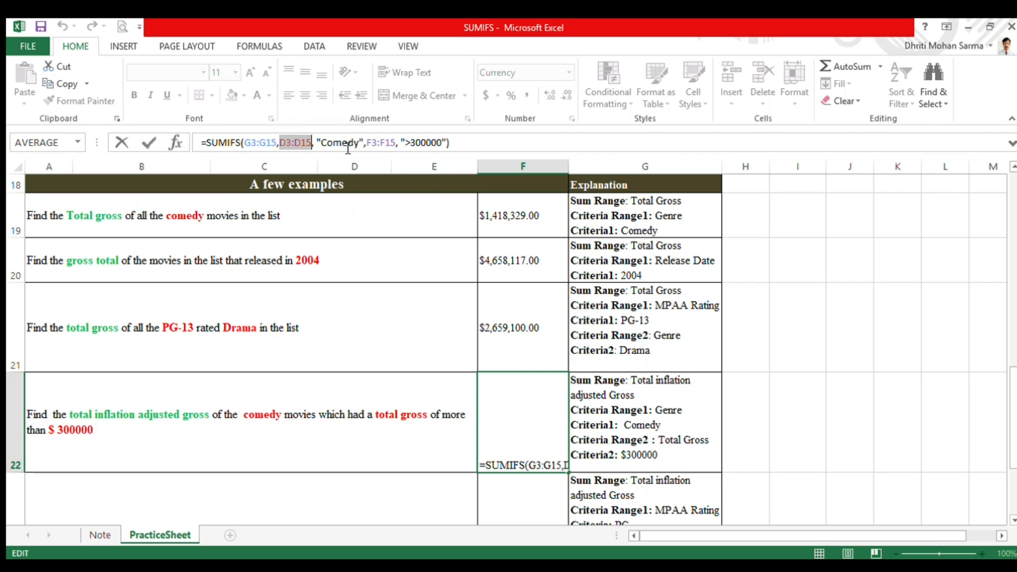
{"action": "left_click_drag", "start_coordinate": [321, 143], "coordinate": [351, 141]}
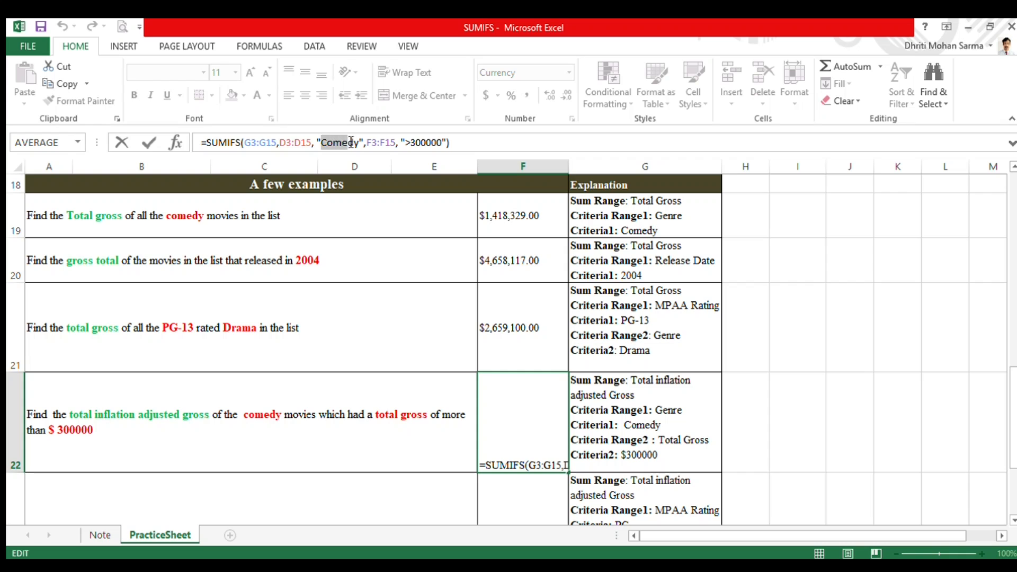
Review the second criteria range F3:F15 and its ">300000" criterion in the F22 formula, keeping the formula as is.
{"action": "left_click", "coordinate": [373, 148]}
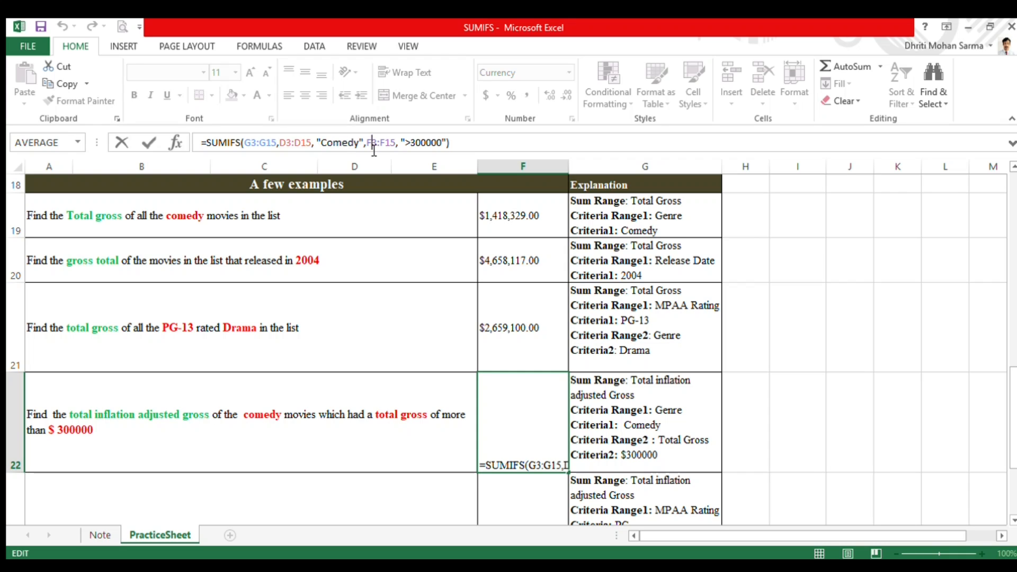
{"action": "left_click_drag", "start_coordinate": [364, 149], "coordinate": [398, 148]}
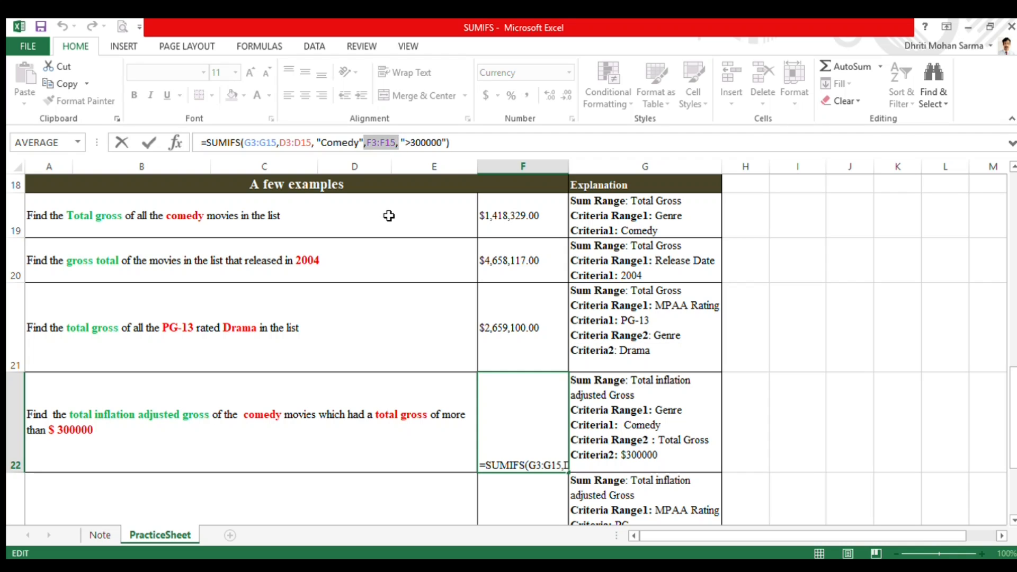
{"action": "left_click", "coordinate": [406, 145]}
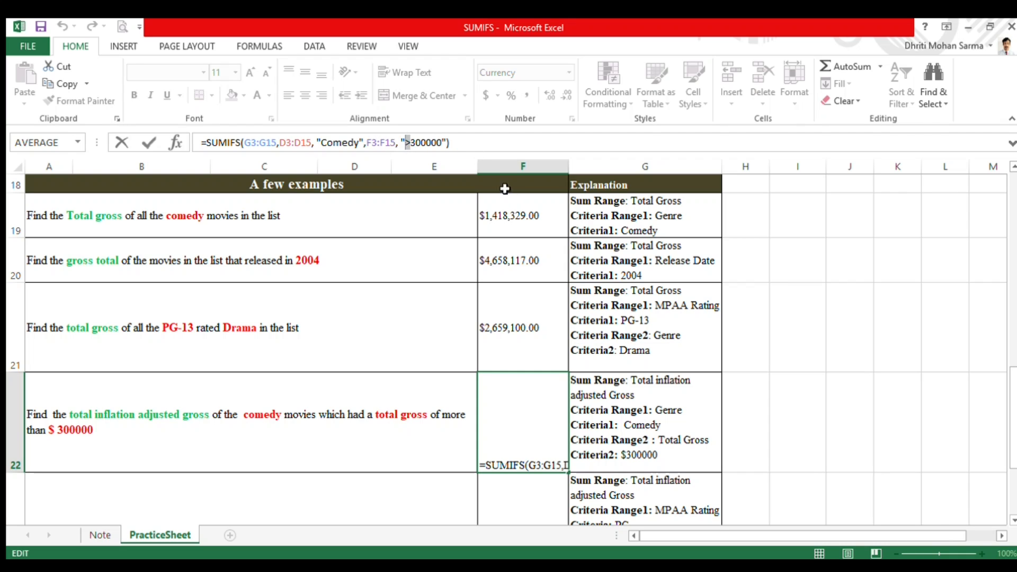
{"action": "left_click", "coordinate": [443, 146]}
{"action": "key", "text": "Return"}
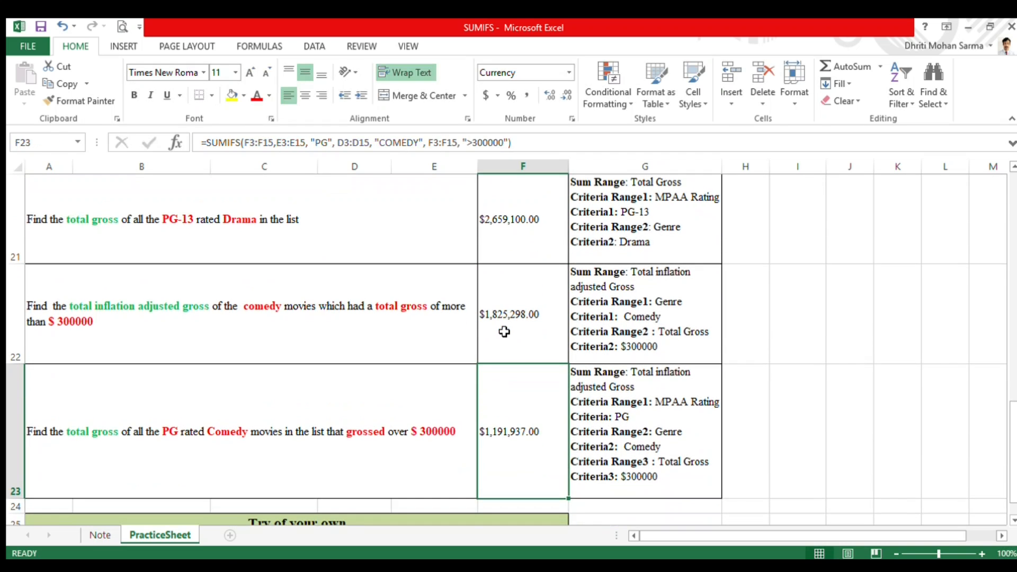
{"action": "left_click", "coordinate": [528, 309]}
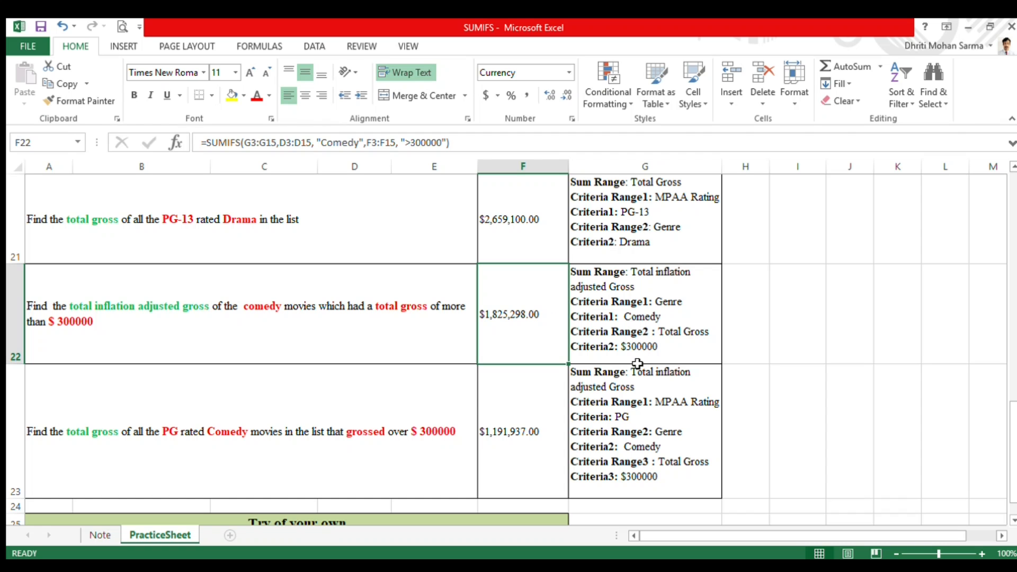
Examine the row 23 question on PG rated Comedy movies grossing over $300000 and its formula in F23.
{"action": "scroll", "coordinate": [363, 371], "scroll_direction": "down", "scroll_amount": 1}
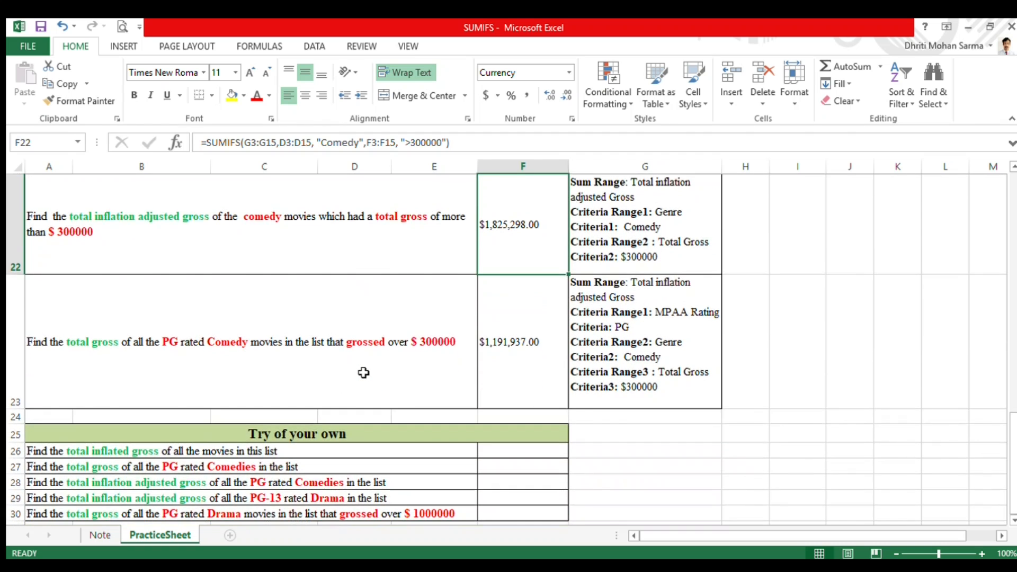
{"action": "scroll", "coordinate": [363, 371], "scroll_direction": "up", "scroll_amount": 1}
{"action": "scroll", "coordinate": [341, 411], "scroll_direction": "down", "scroll_amount": 3}
{"action": "scroll", "coordinate": [341, 411], "scroll_direction": "up", "scroll_amount": 4}
{"action": "left_click", "coordinate": [195, 436]}
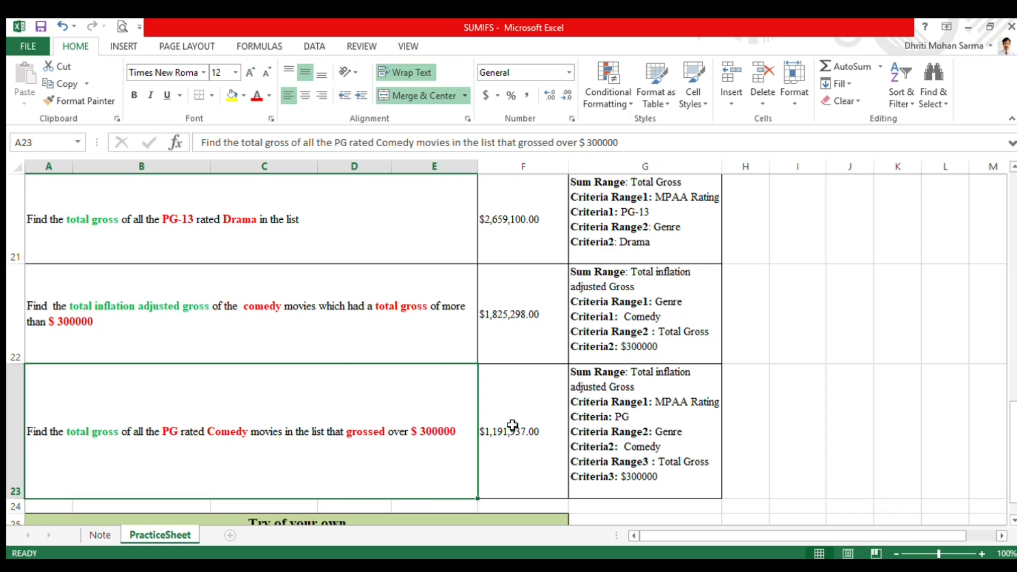
{"action": "left_click", "coordinate": [512, 427]}
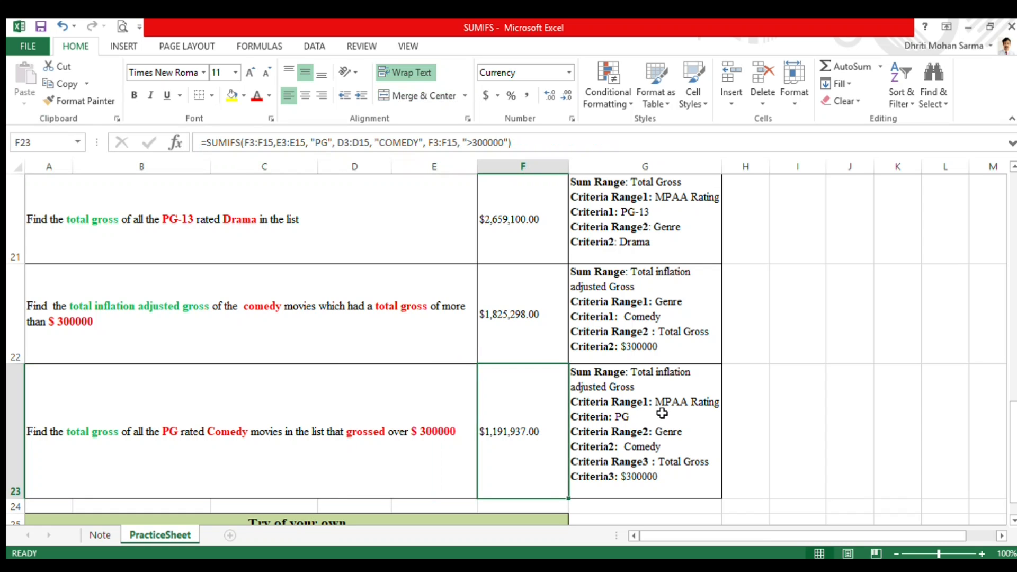
Correct the sum range in the G23 explanation to "Total Gross" by removing the words "inflation adjusted".
{"action": "left_click", "coordinate": [662, 412]}
{"action": "double_click", "coordinate": [657, 377]}
{"action": "left_click_drag", "start_coordinate": [658, 377], "coordinate": [606, 391]}
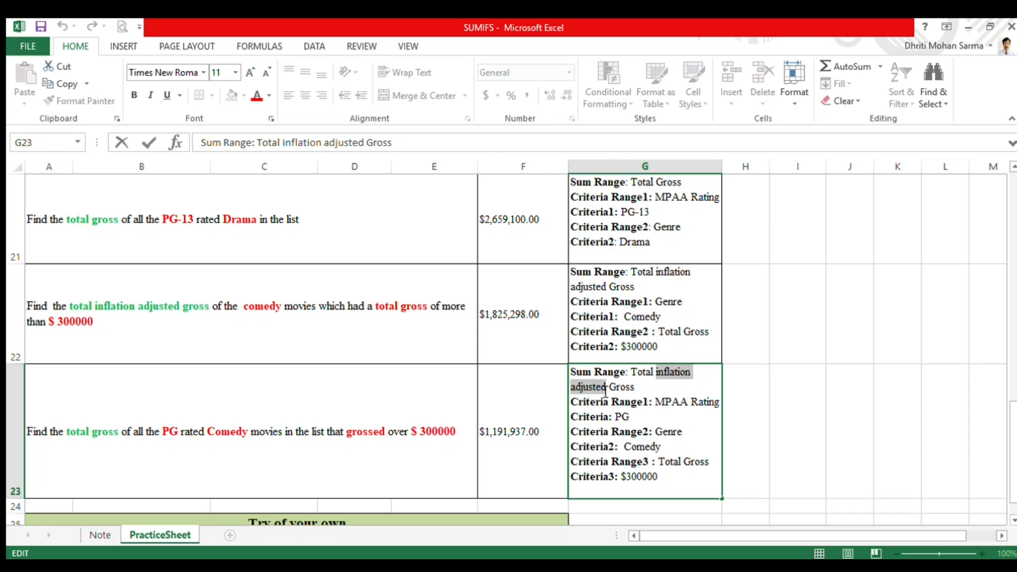
{"action": "key", "text": "Delete"}
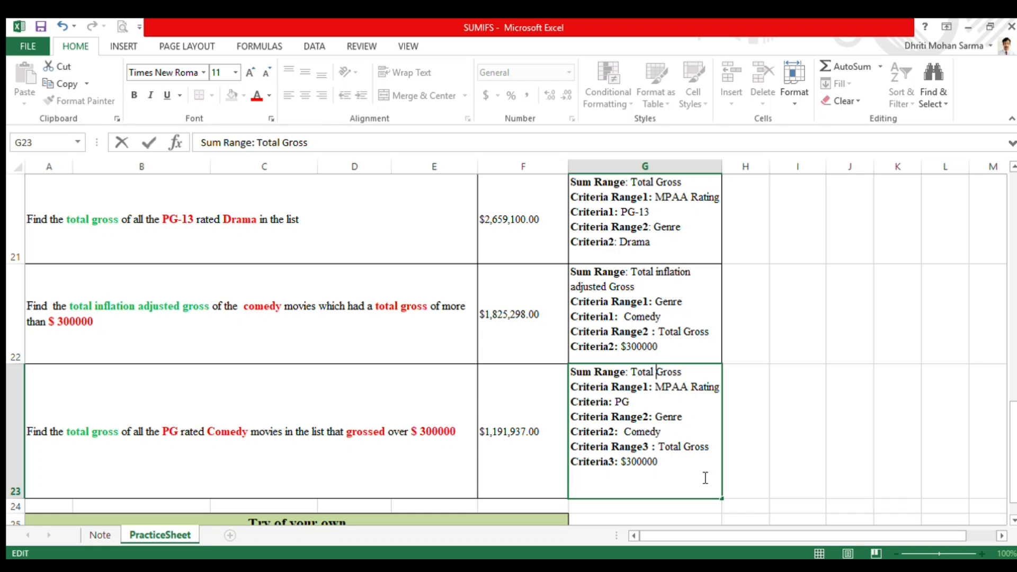
{"action": "key", "text": "Return"}
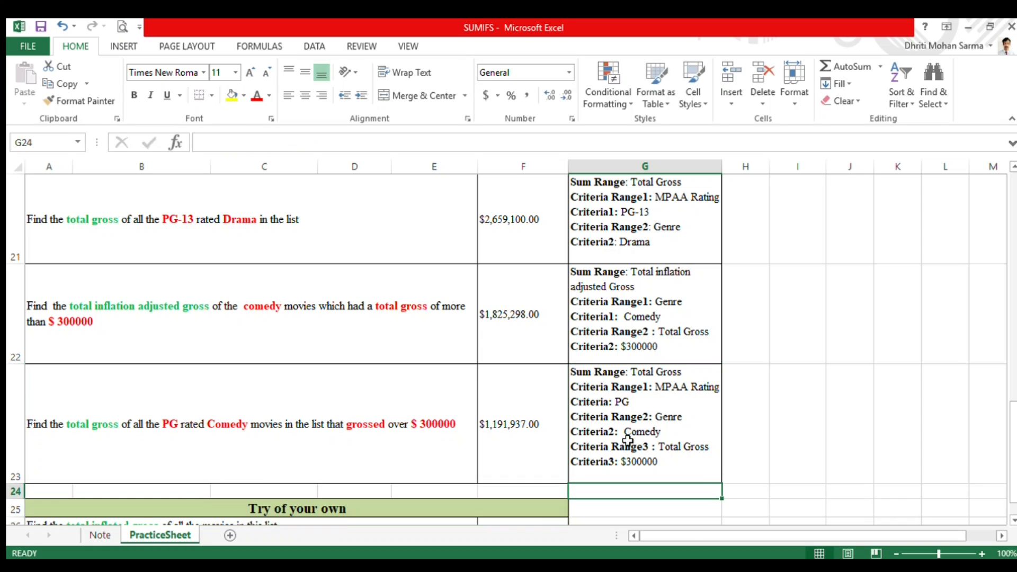
Check the SUMIFS syntax on the Note sheet against the F23 formula and return to the PracticeSheet.
{"action": "scroll", "coordinate": [643, 419], "scroll_direction": "up", "scroll_amount": 1}
{"action": "left_click", "coordinate": [519, 470]}
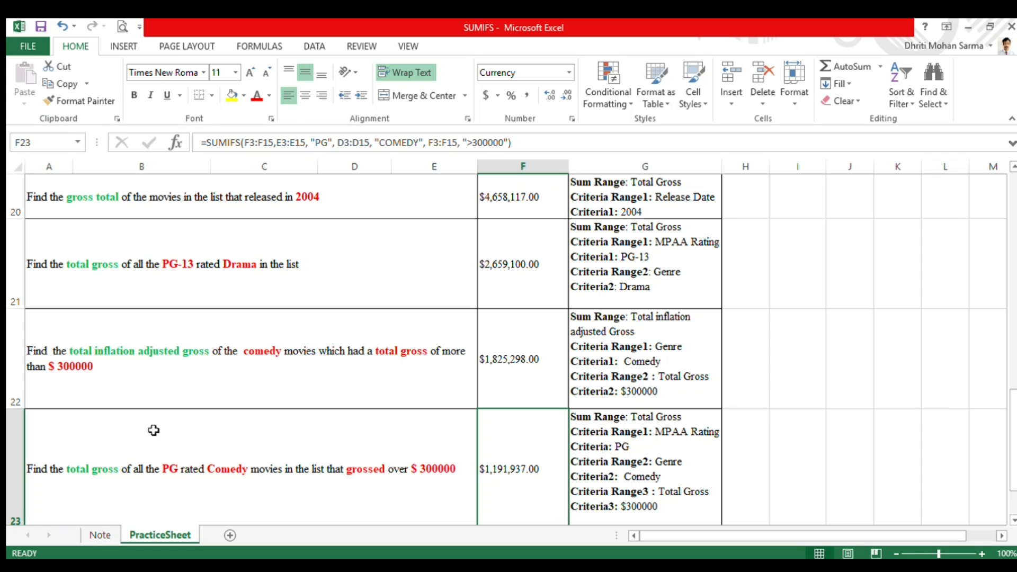
{"action": "left_click", "coordinate": [92, 534]}
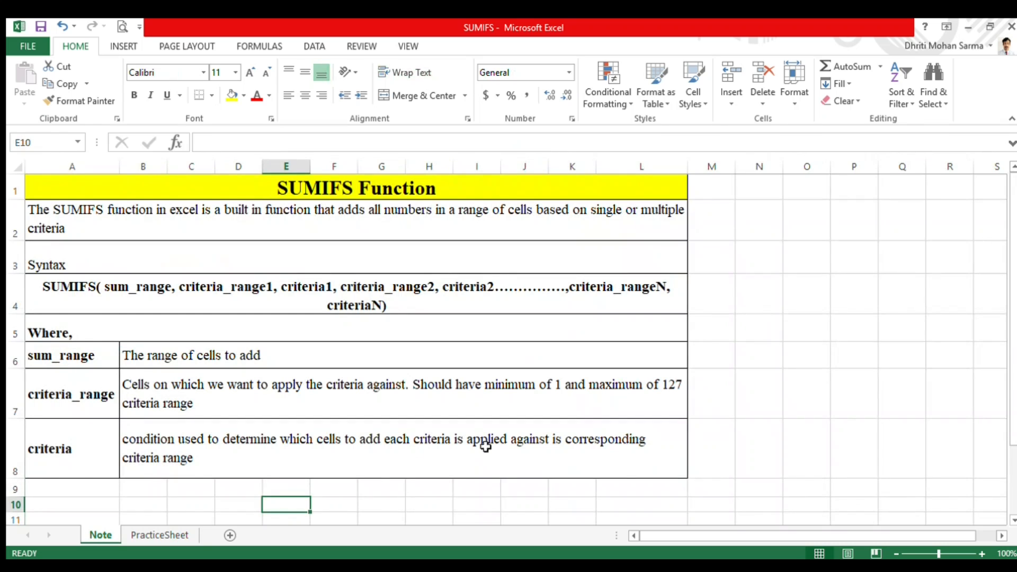
{"action": "left_click", "coordinate": [158, 535]}
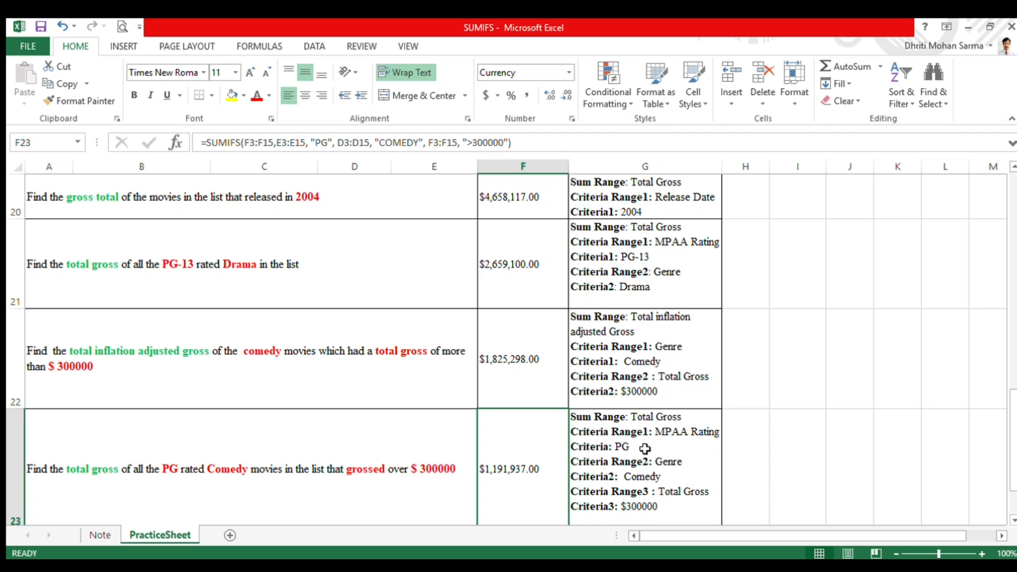
Review the F23 formula's sum range and criteria arguments, comparing the referenced ranges with the movie table's columns.
{"action": "scroll", "coordinate": [645, 449], "scroll_direction": "down", "scroll_amount": 2}
{"action": "scroll", "coordinate": [644, 449], "scroll_direction": "up", "scroll_amount": 2}
{"action": "left_click_drag", "start_coordinate": [202, 142], "coordinate": [241, 142]}
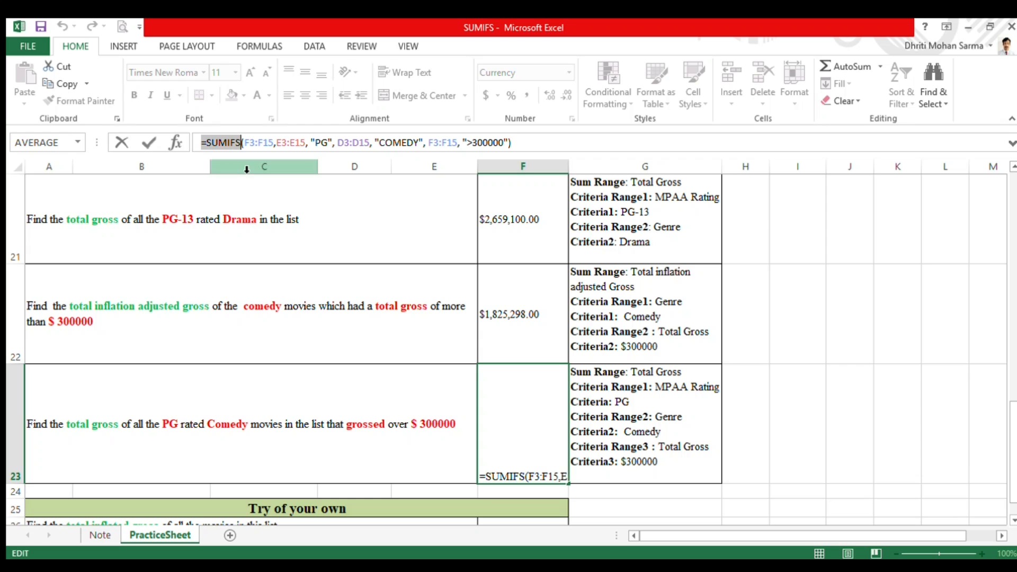
{"action": "left_click_drag", "start_coordinate": [243, 143], "coordinate": [275, 147]}
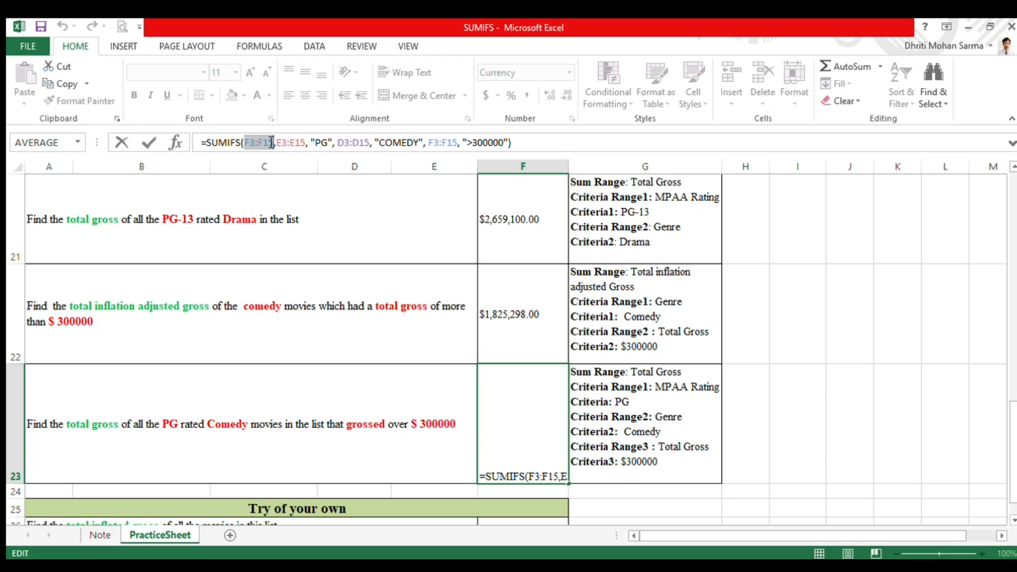
{"action": "left_click_drag", "start_coordinate": [276, 143], "coordinate": [306, 147]}
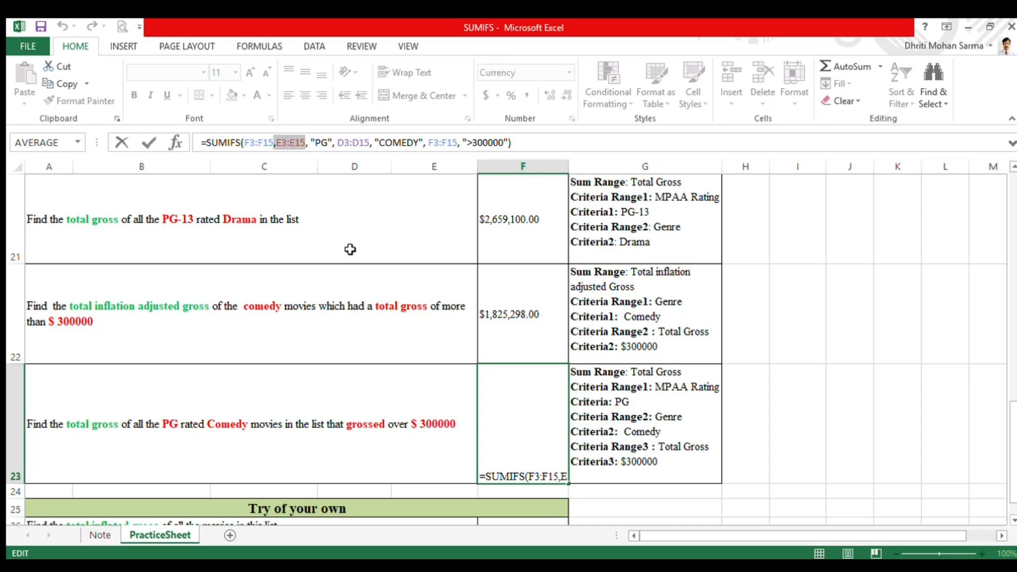
{"action": "scroll", "coordinate": [350, 249], "scroll_direction": "up", "scroll_amount": 7}
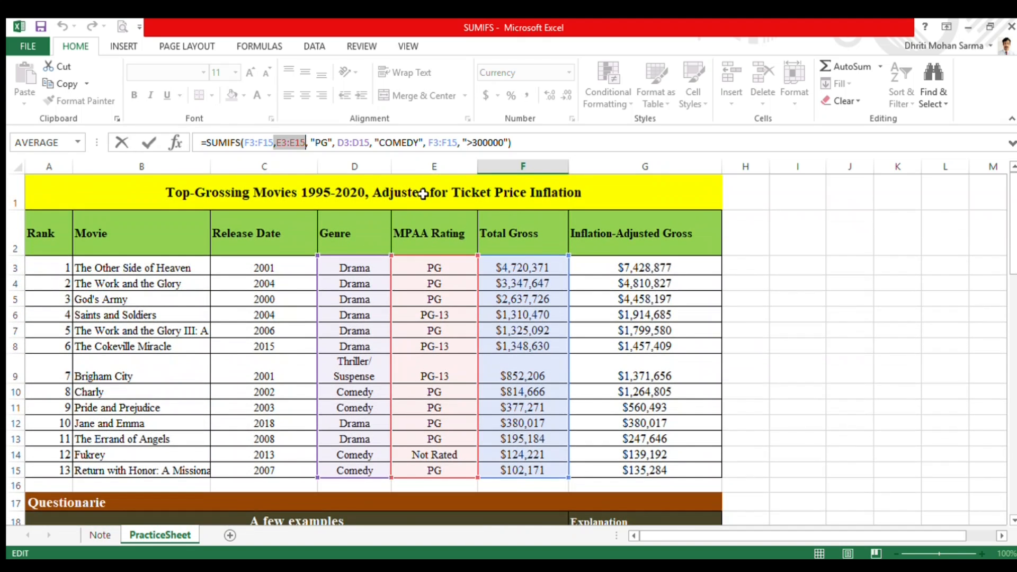
{"action": "left_click", "coordinate": [770, 273]}
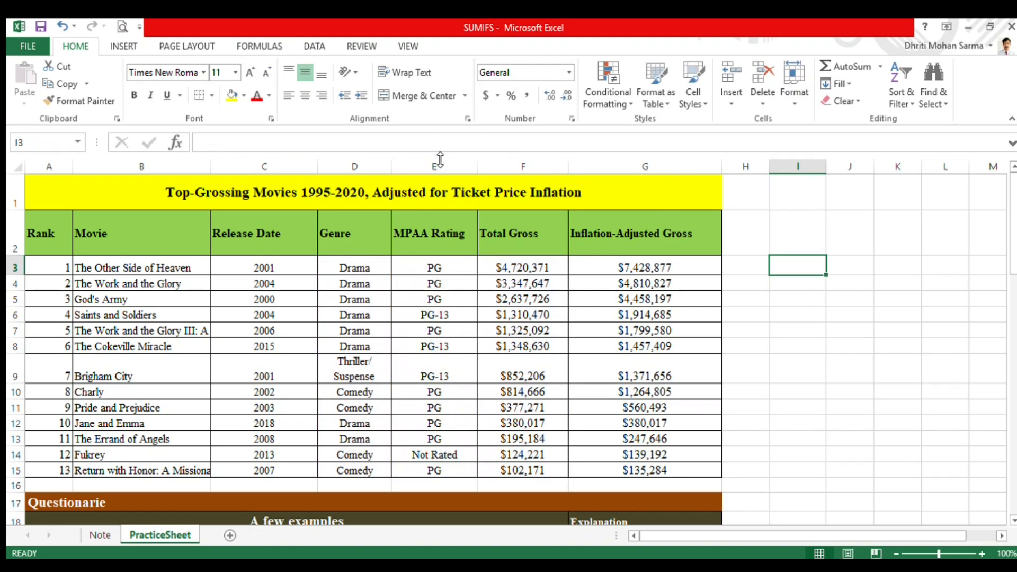
{"action": "scroll", "coordinate": [454, 366], "scroll_direction": "down", "scroll_amount": 6}
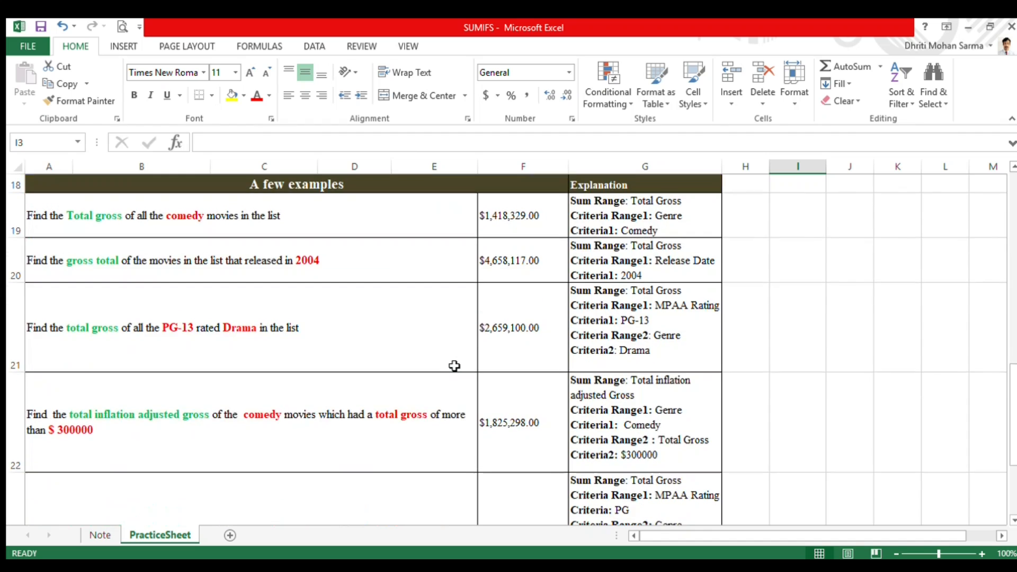
{"action": "left_click", "coordinate": [525, 496]}
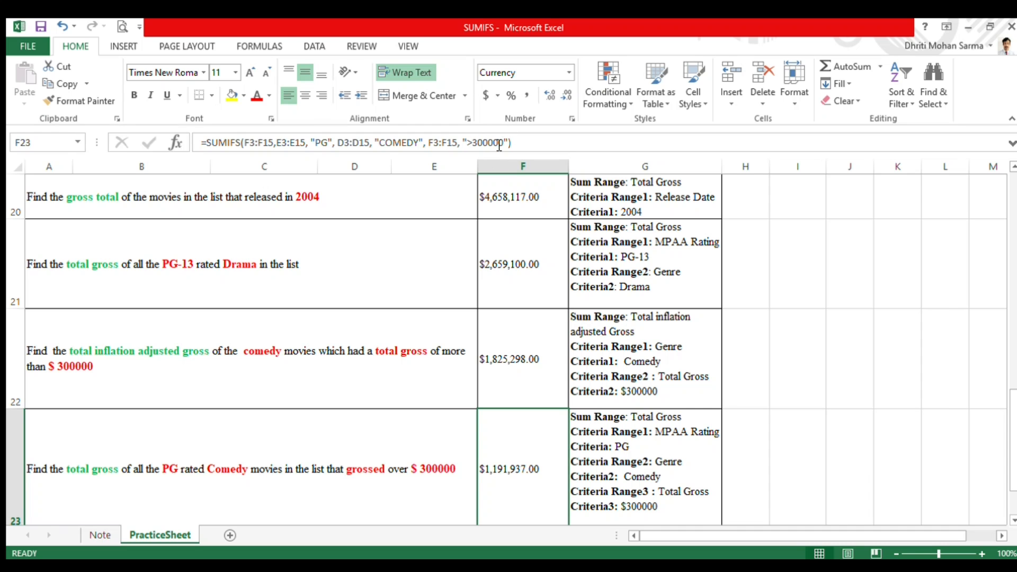
Look over the worked examples, the movie table and the "Try of your own" practice questions in rows 26 to 30.
{"action": "scroll", "coordinate": [565, 307], "scroll_direction": "down", "scroll_amount": 1}
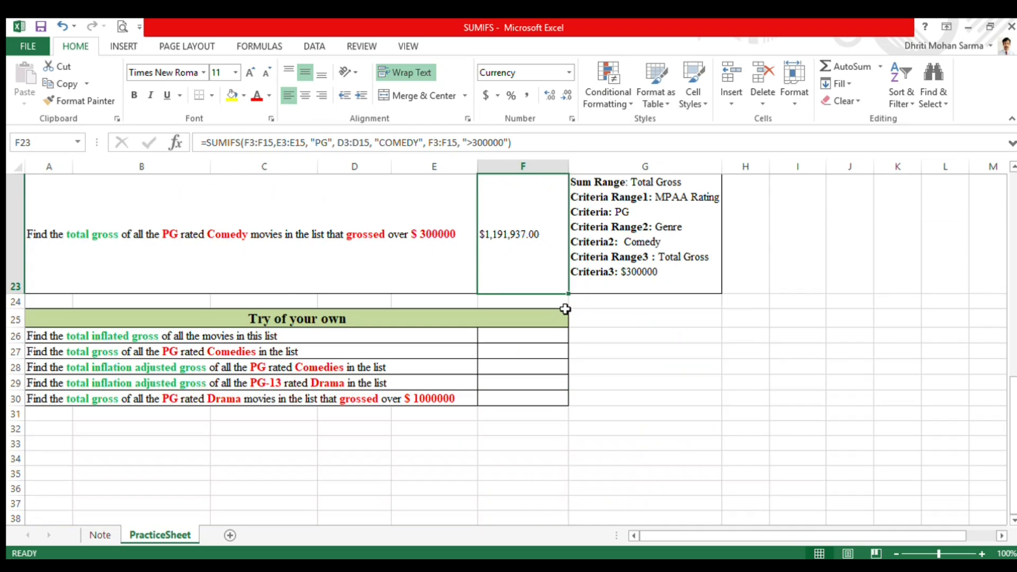
{"action": "scroll", "coordinate": [565, 309], "scroll_direction": "up", "scroll_amount": 1}
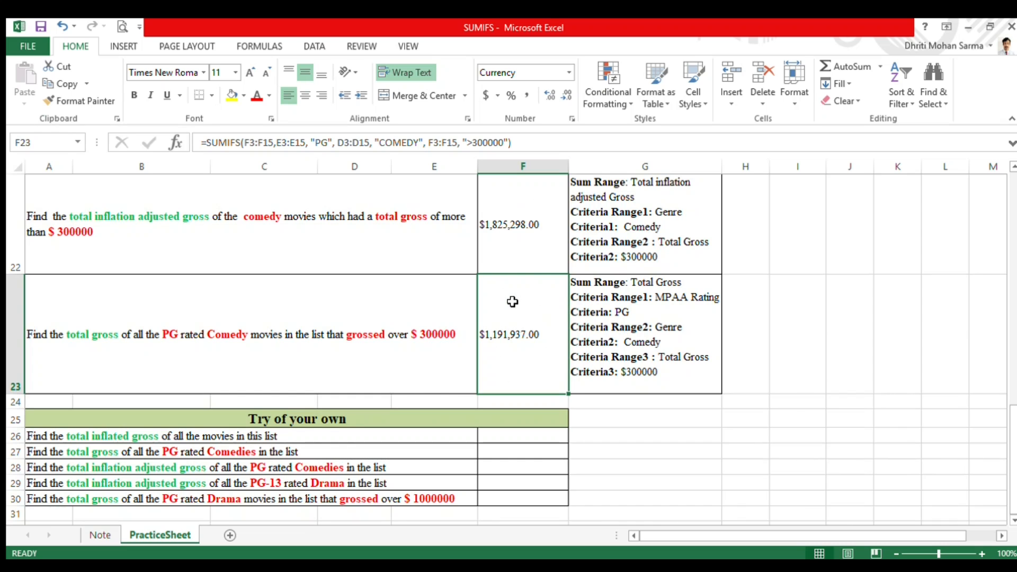
{"action": "scroll", "coordinate": [512, 302], "scroll_direction": "up", "scroll_amount": 2}
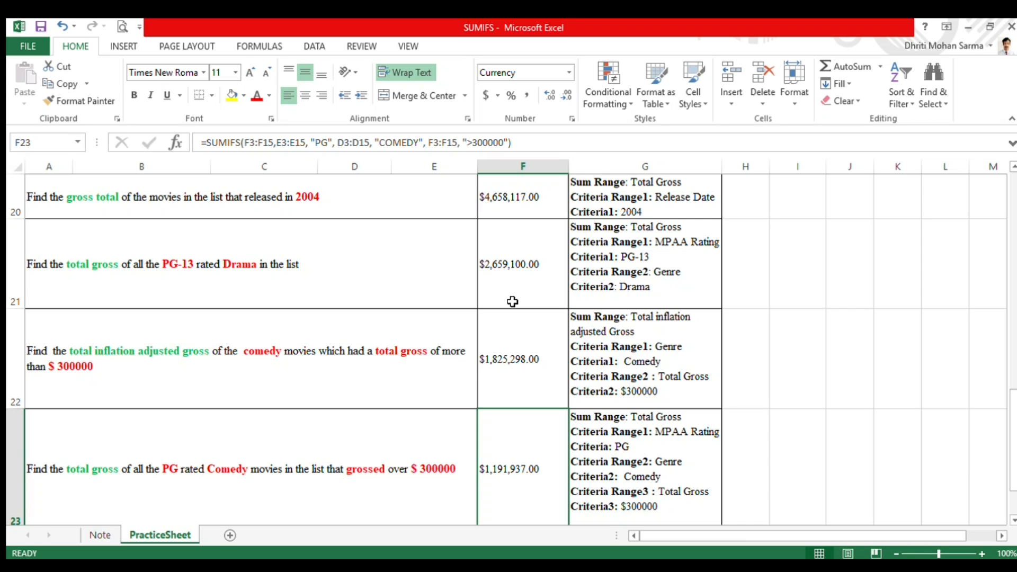
{"action": "scroll", "coordinate": [512, 301], "scroll_direction": "up", "scroll_amount": 3}
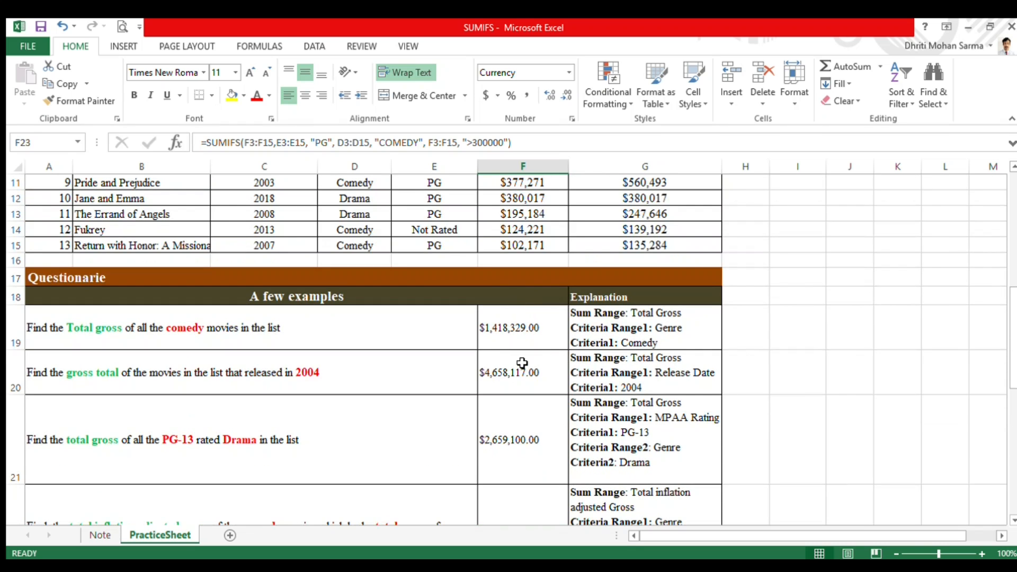
{"action": "scroll", "coordinate": [521, 363], "scroll_direction": "down", "scroll_amount": 1}
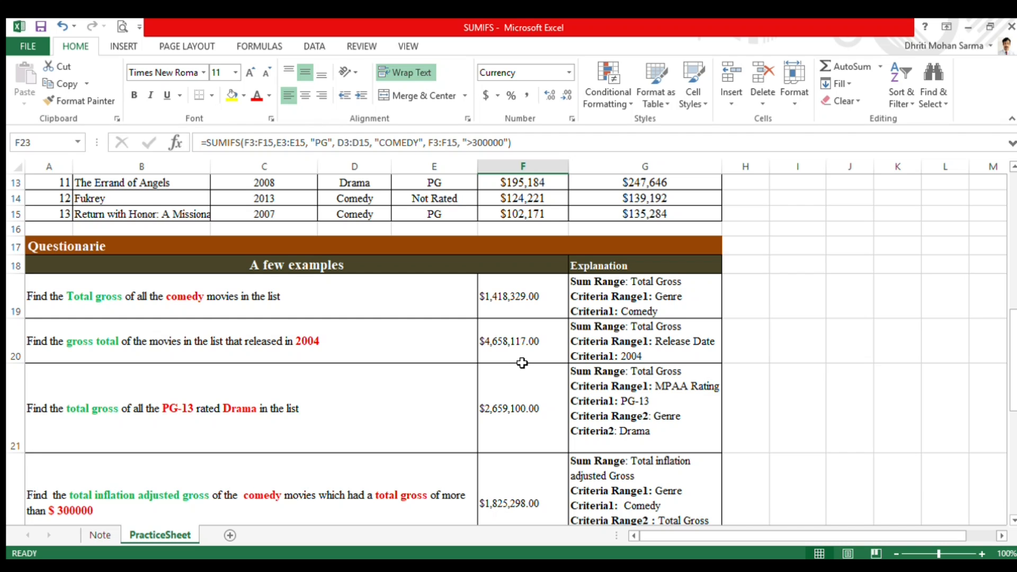
{"action": "scroll", "coordinate": [522, 363], "scroll_direction": "up", "scroll_amount": 2}
{"action": "scroll", "coordinate": [522, 363], "scroll_direction": "up", "scroll_amount": 3}
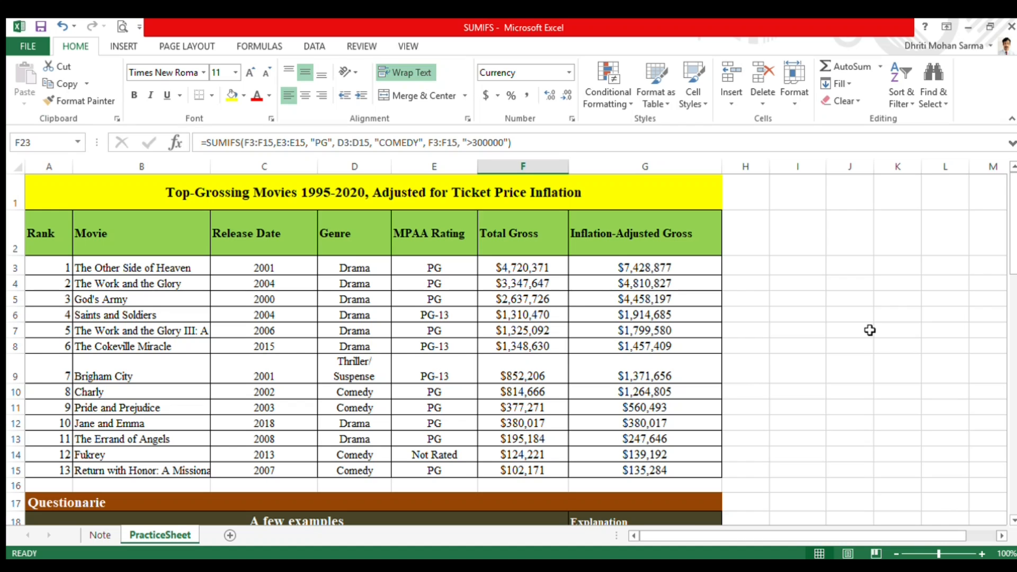
{"action": "scroll", "coordinate": [870, 330], "scroll_direction": "down", "scroll_amount": 11}
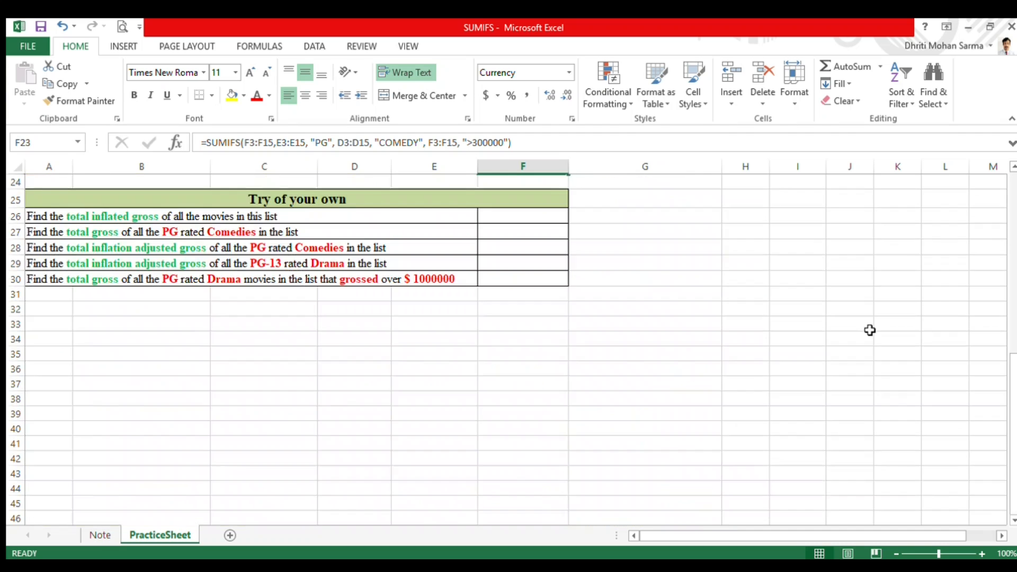
{"action": "scroll", "coordinate": [870, 330], "scroll_direction": "up", "scroll_amount": 5}
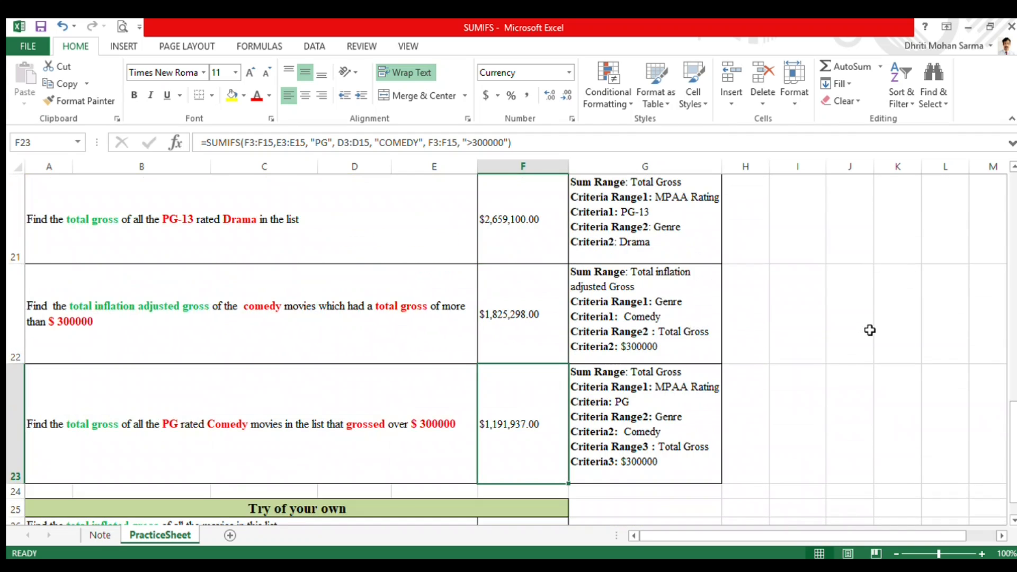
{"action": "scroll", "coordinate": [870, 330], "scroll_direction": "down", "scroll_amount": 2}
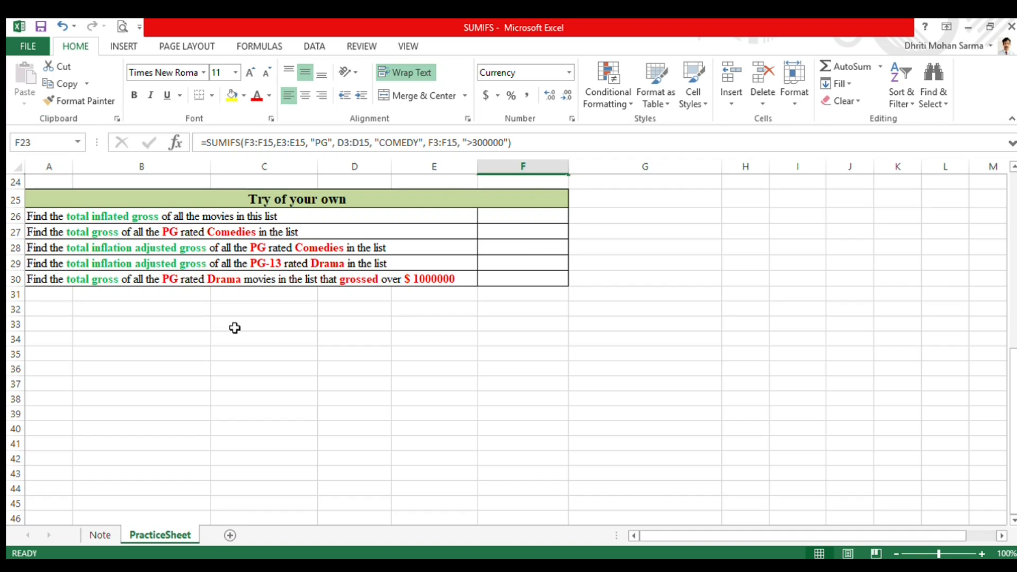
Compare the movie table with the "Try of your own" questions and inspect the gross threshold in the row 30 question's text.
{"action": "scroll", "coordinate": [235, 328], "scroll_direction": "up", "scroll_amount": 8}
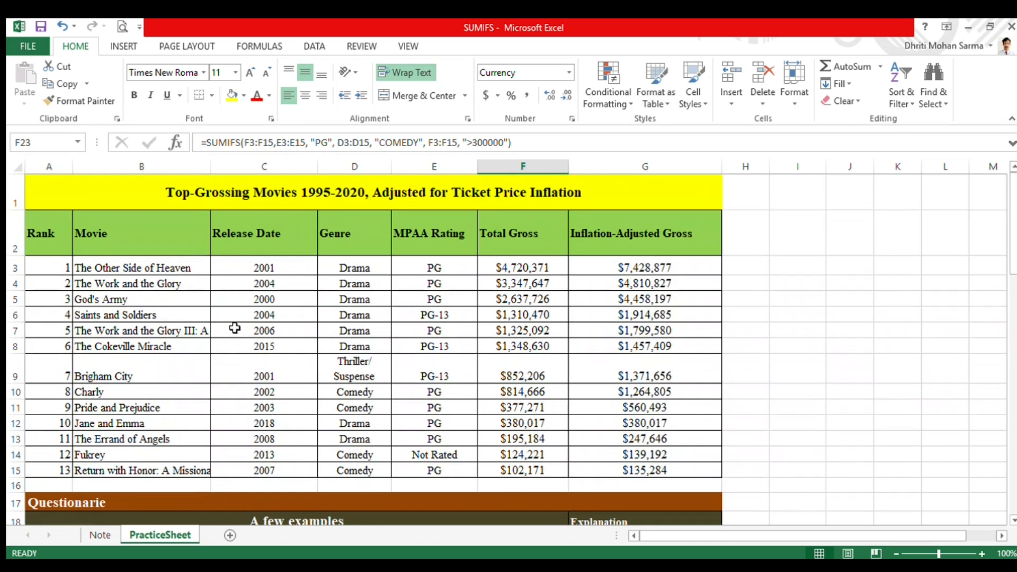
{"action": "scroll", "coordinate": [235, 328], "scroll_direction": "down", "scroll_amount": 8}
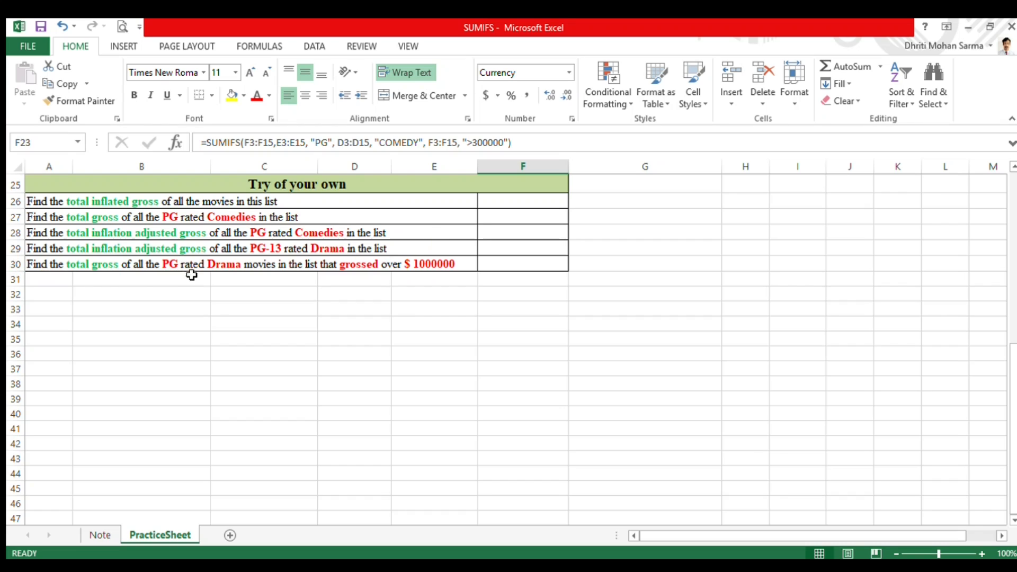
{"action": "left_click", "coordinate": [432, 265]}
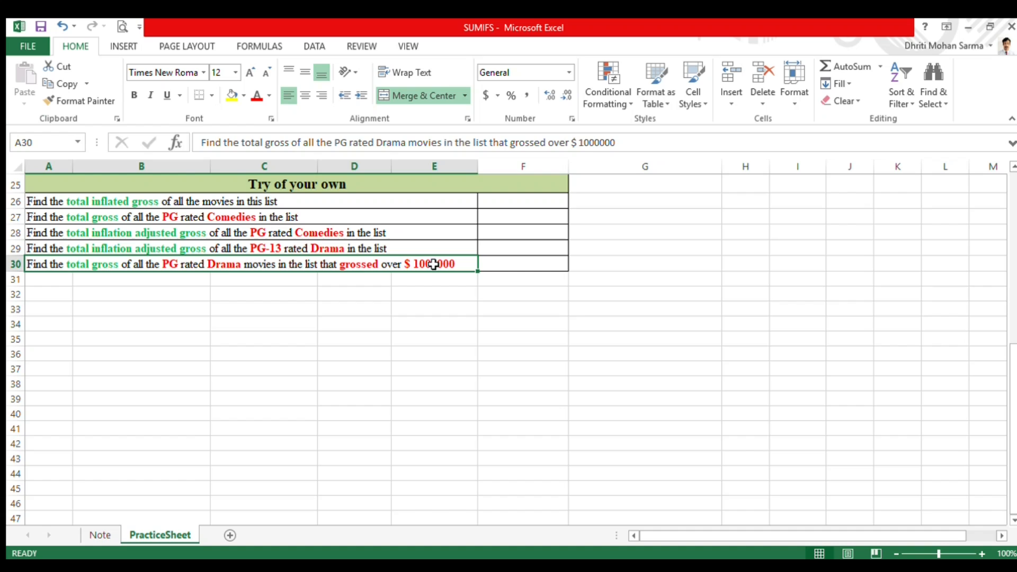
{"action": "left_click", "coordinate": [601, 143]}
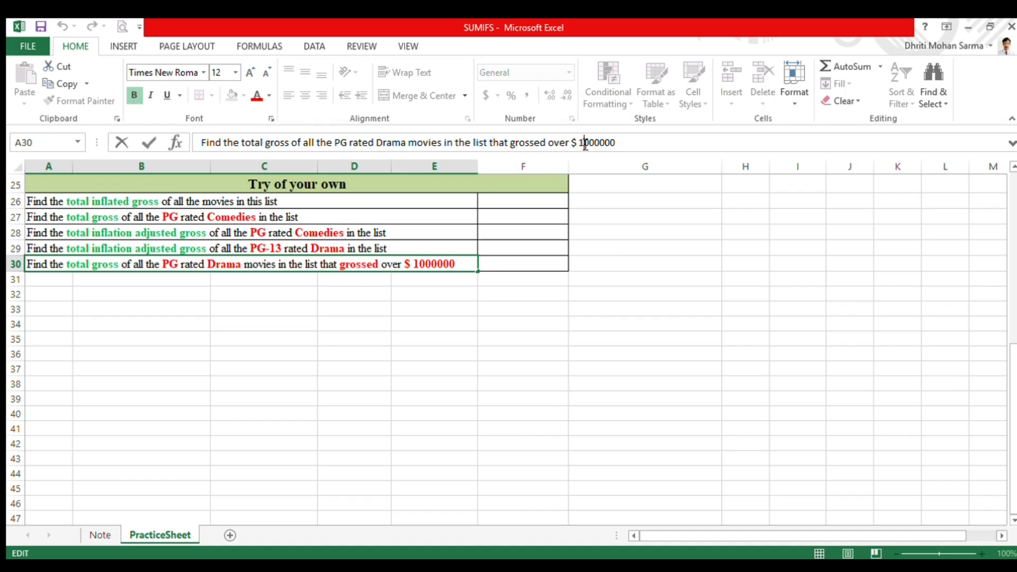
{"action": "left_click", "coordinate": [538, 374]}
{"action": "scroll", "coordinate": [539, 375], "scroll_direction": "up", "scroll_amount": 1}
{"action": "scroll", "coordinate": [538, 375], "scroll_direction": "down", "scroll_amount": 1}
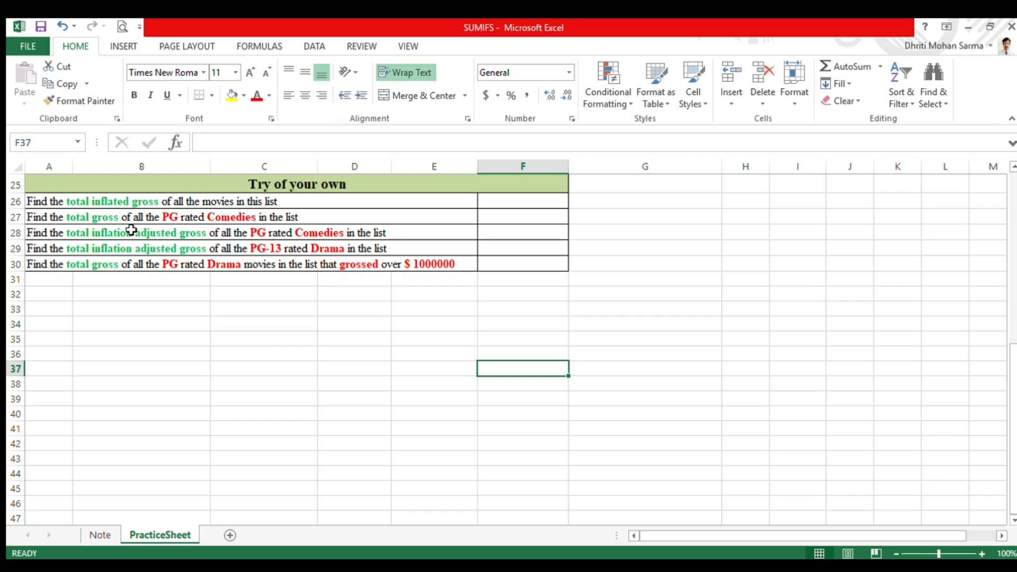
Look back over the worked example and movie table, and show the SUMIFS syntax and argument definitions on the Note sheet.
{"action": "scroll", "coordinate": [131, 230], "scroll_direction": "up", "scroll_amount": 6}
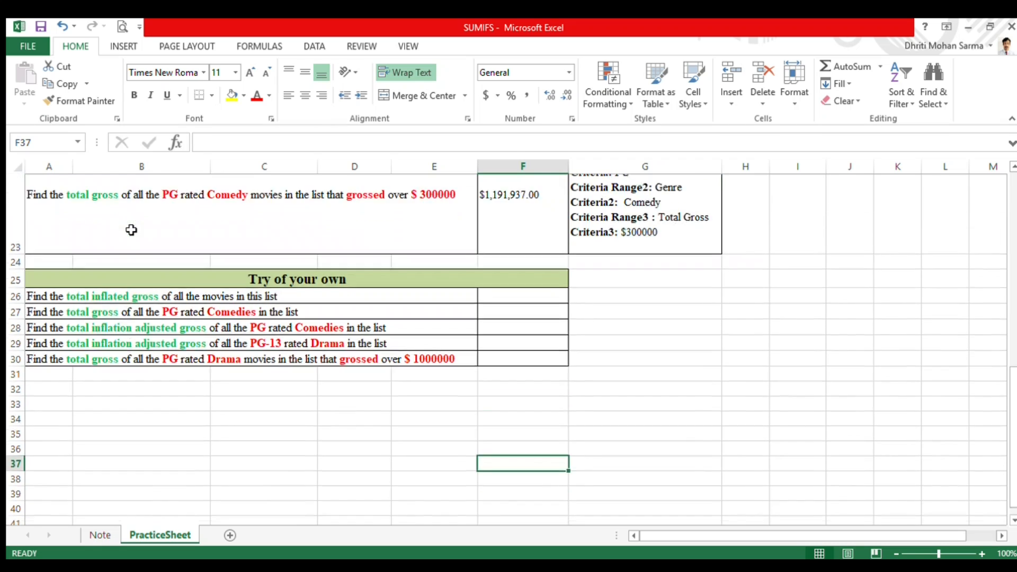
{"action": "scroll", "coordinate": [131, 229], "scroll_direction": "up", "scroll_amount": 3}
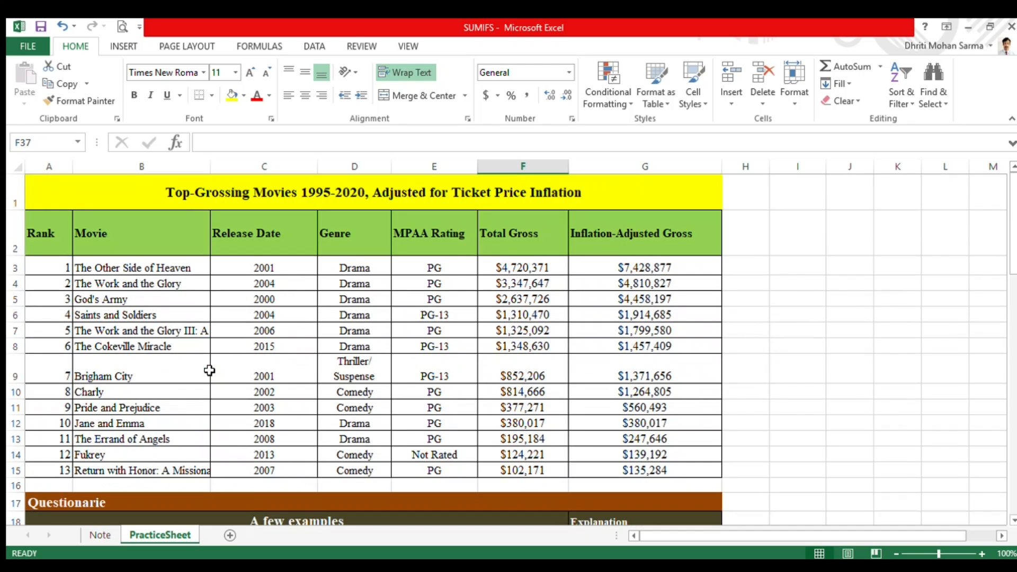
{"action": "left_click", "coordinate": [100, 536]}
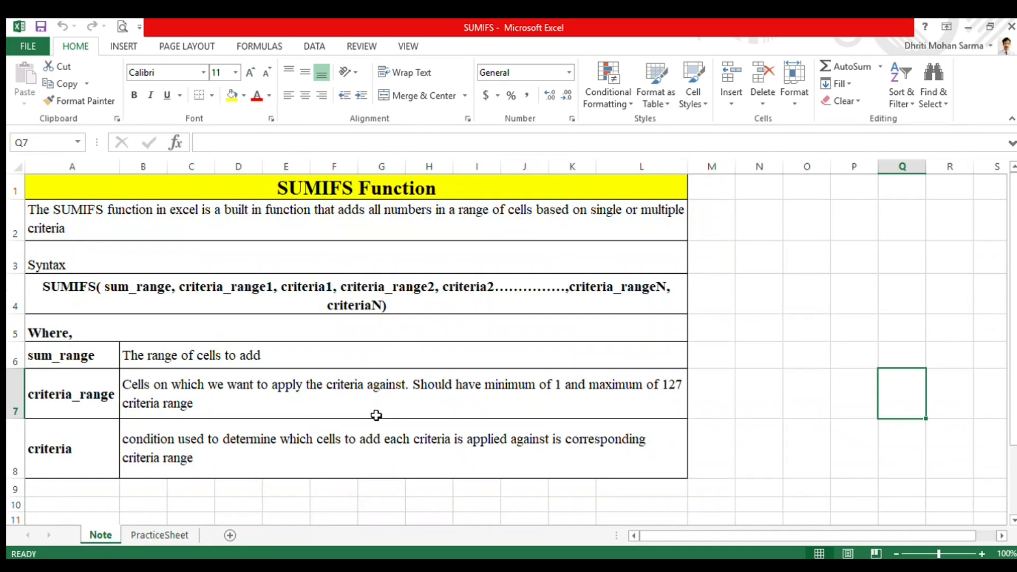